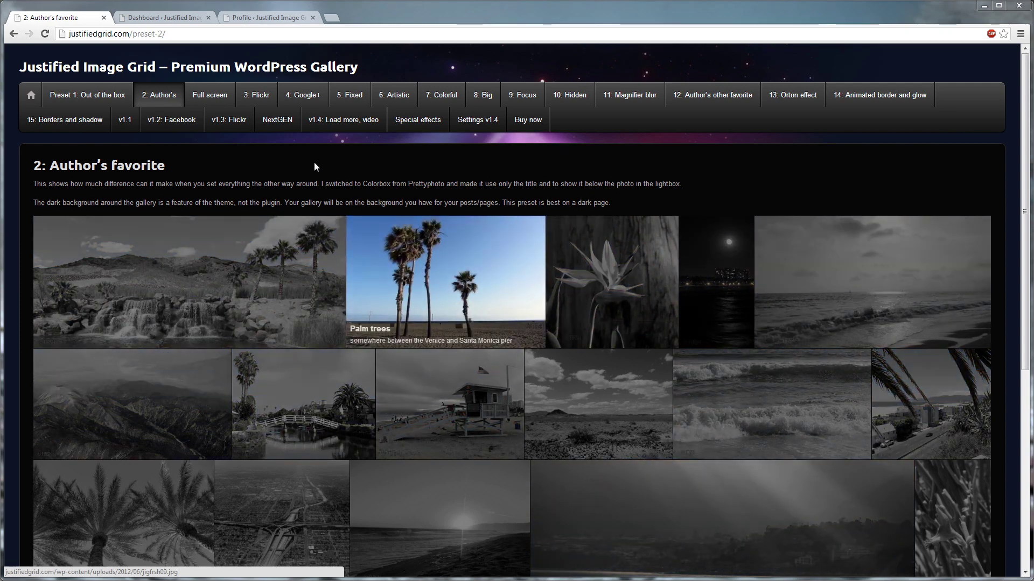
Step: Reset the Justified Image Grid settings to 'Preset 1: Out of the box (default)', restoring row height 180
click(167, 18)
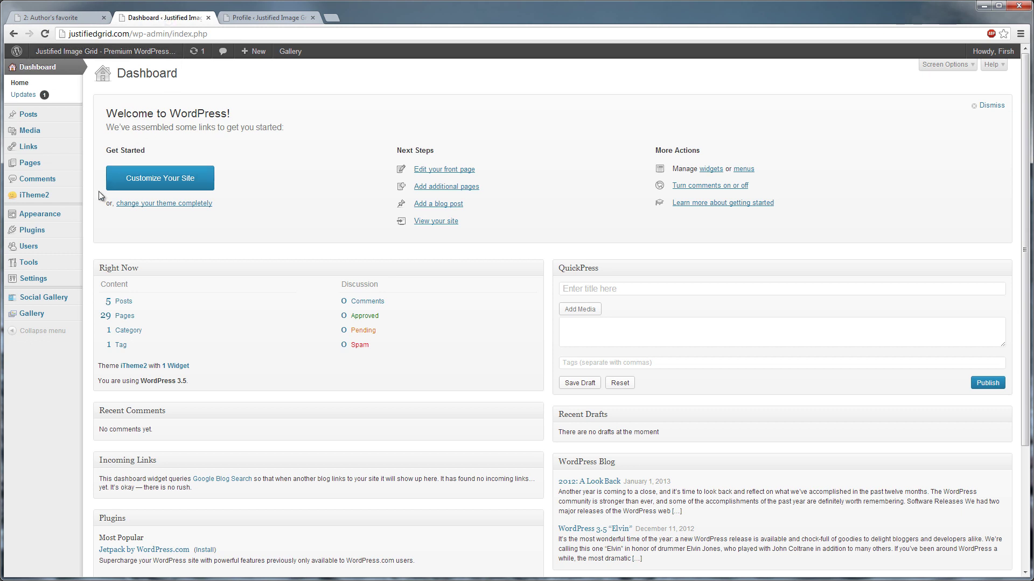
mouse_move(26, 278)
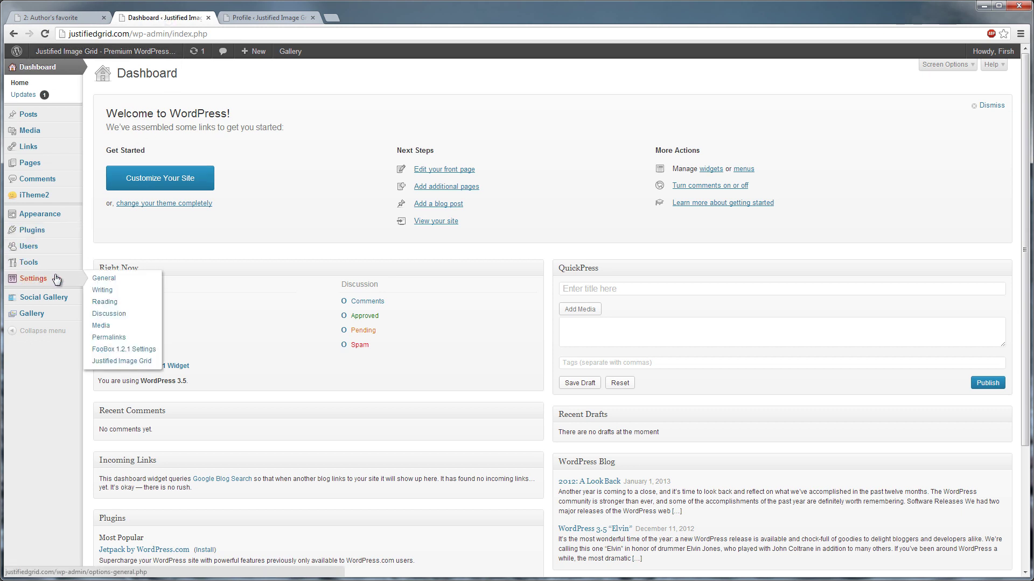
click(122, 361)
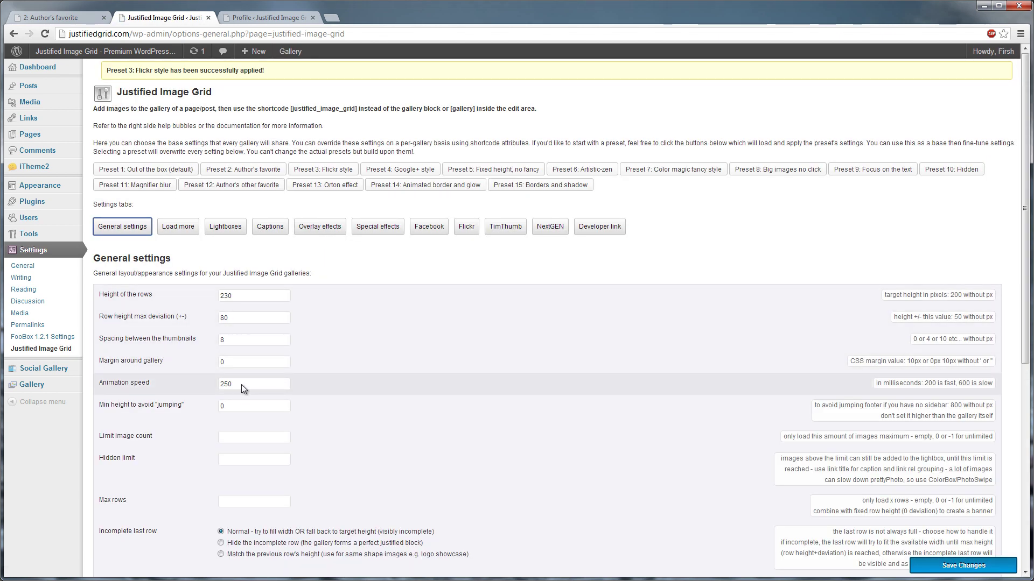
click(155, 171)
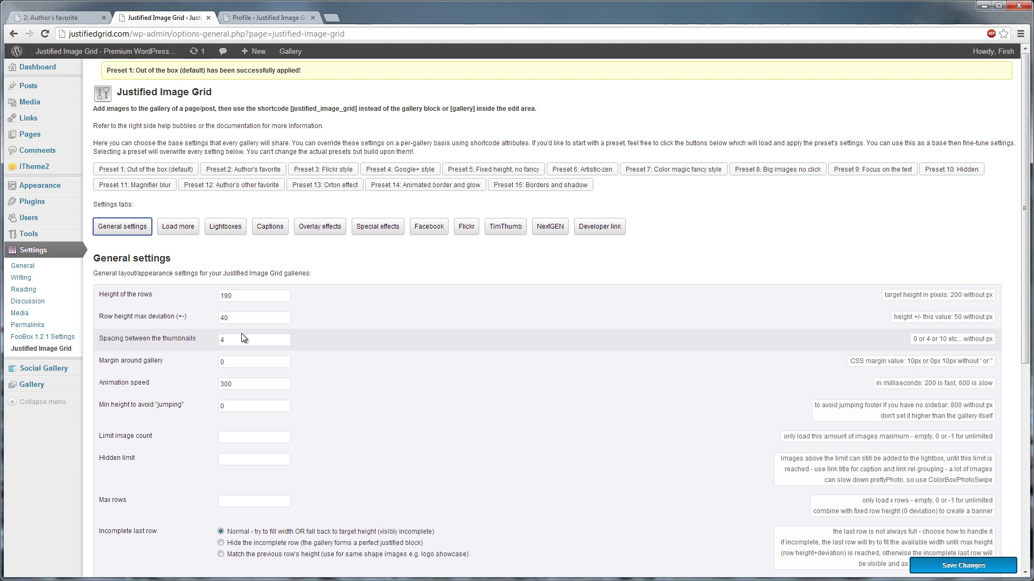
Step: Review the Load more, Lightboxes, Captions, Overlay, Special effects, Facebook, Flickr and TimThumb tabs, then leave settings
click(172, 228)
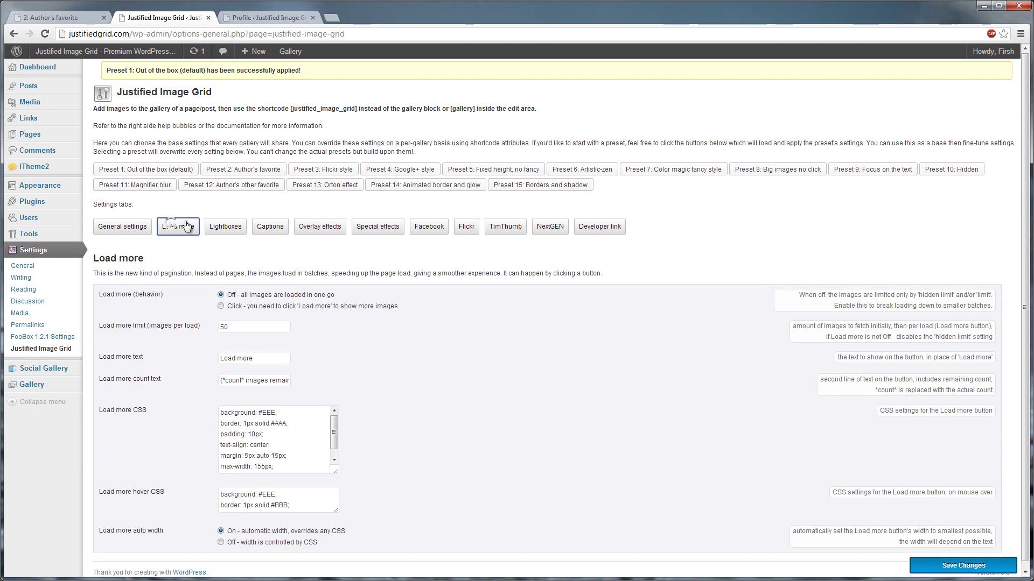
click(222, 228)
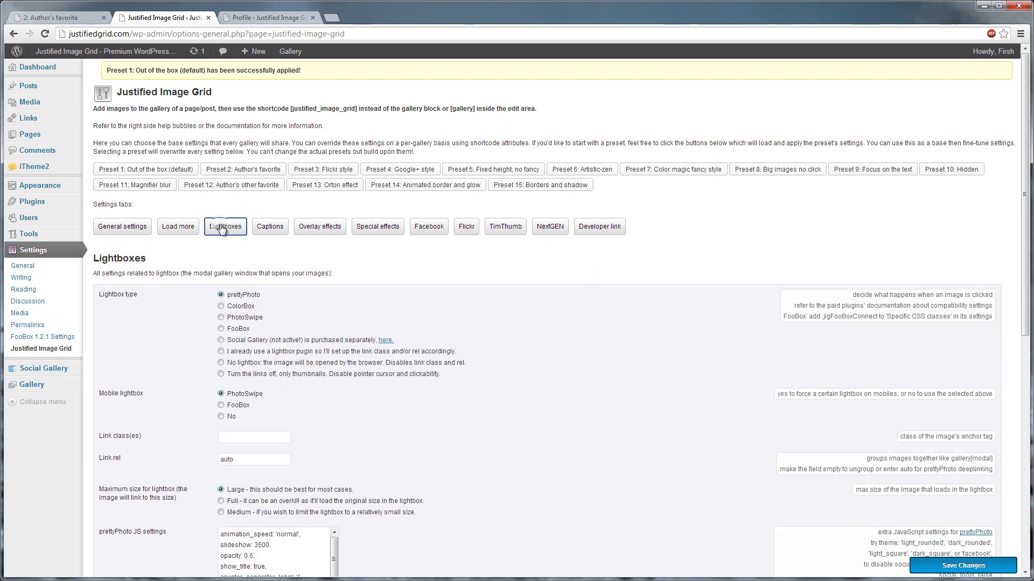
click(268, 227)
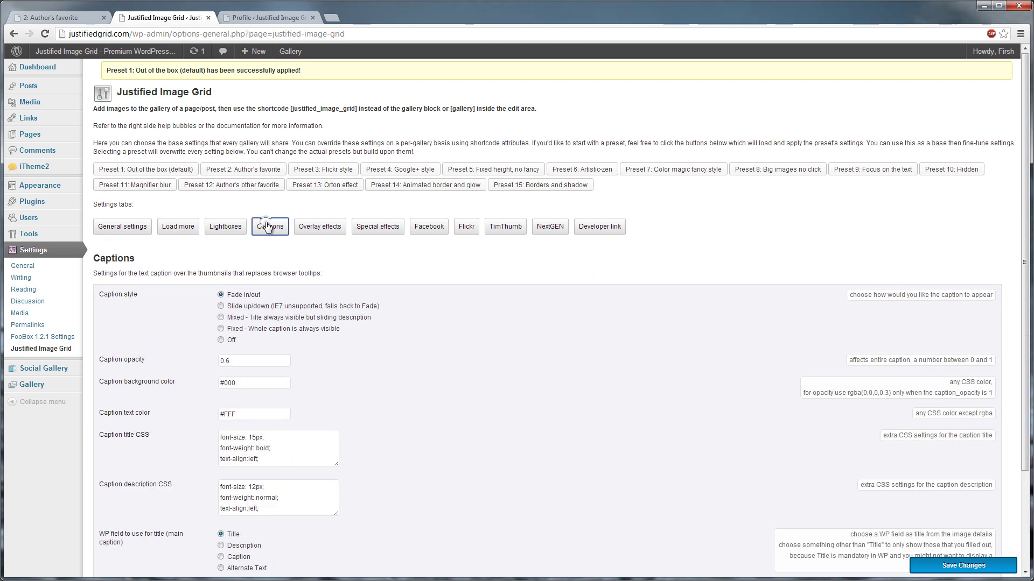
click(323, 232)
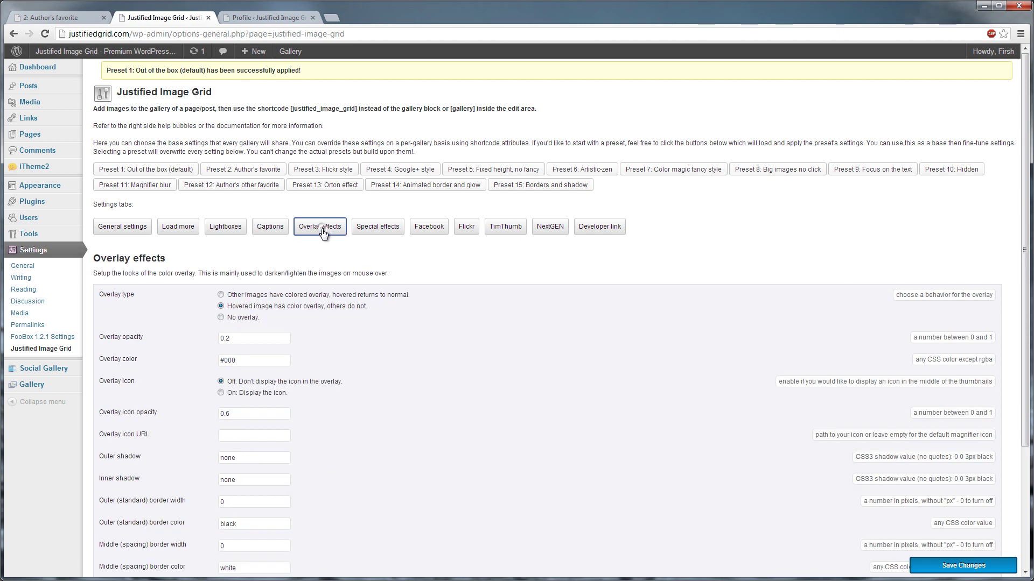
click(370, 235)
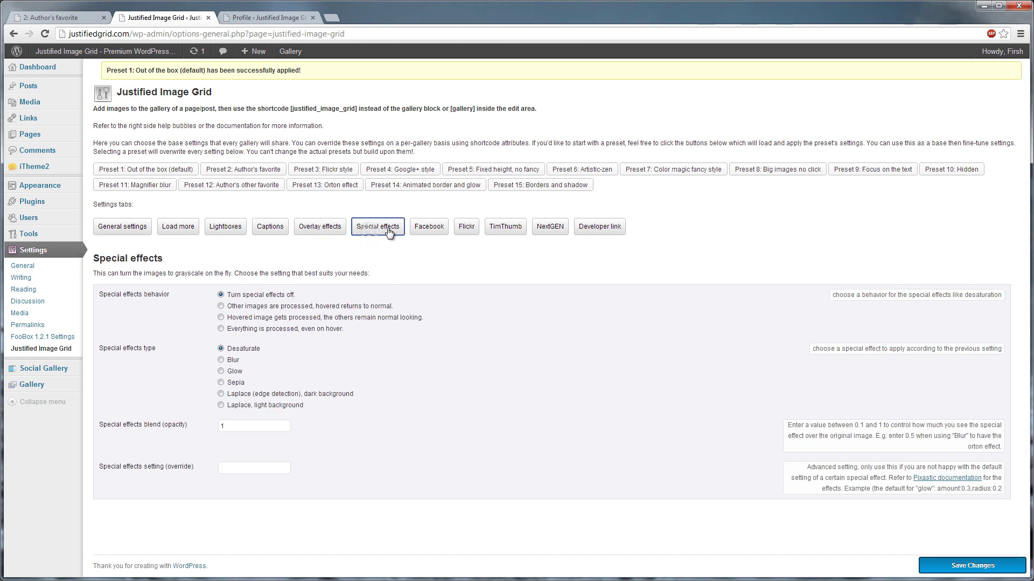
click(437, 232)
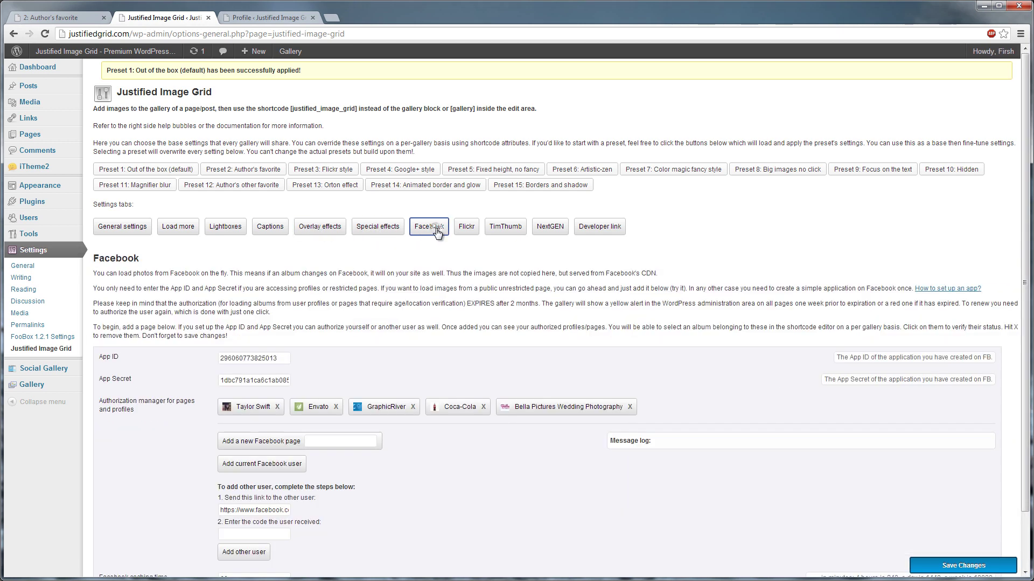
click(466, 233)
click(492, 233)
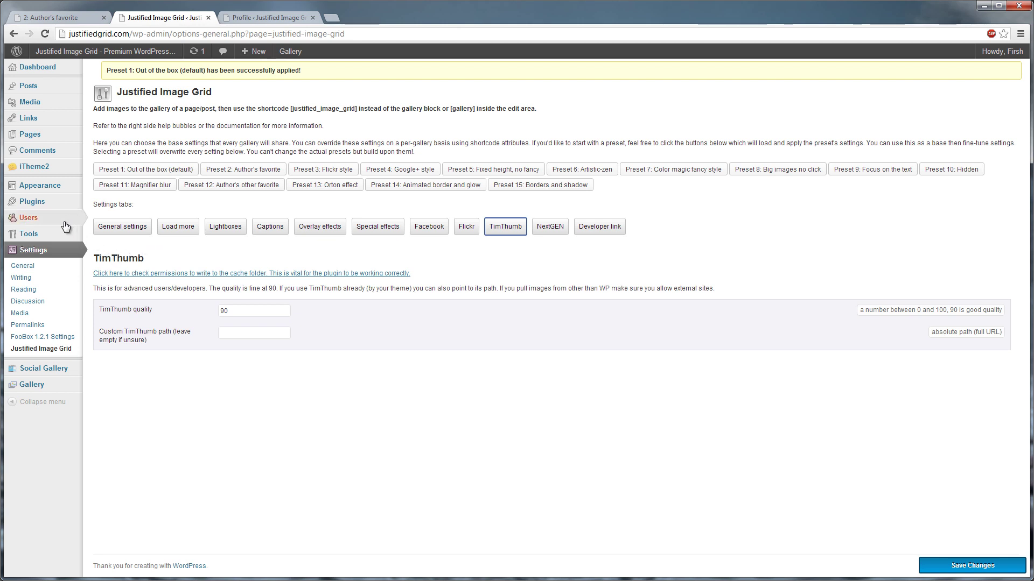
mouse_move(58, 222)
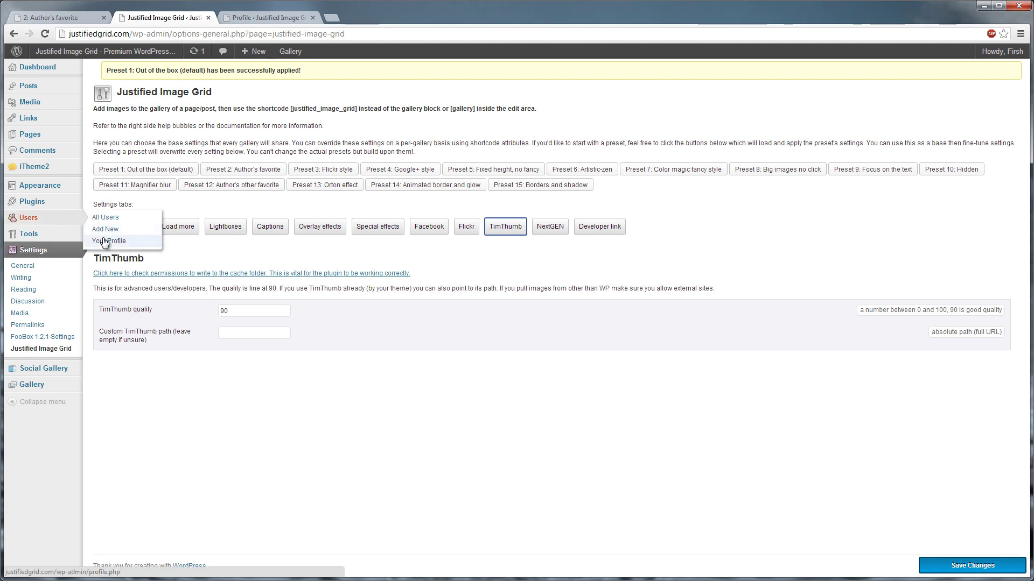
click(269, 17)
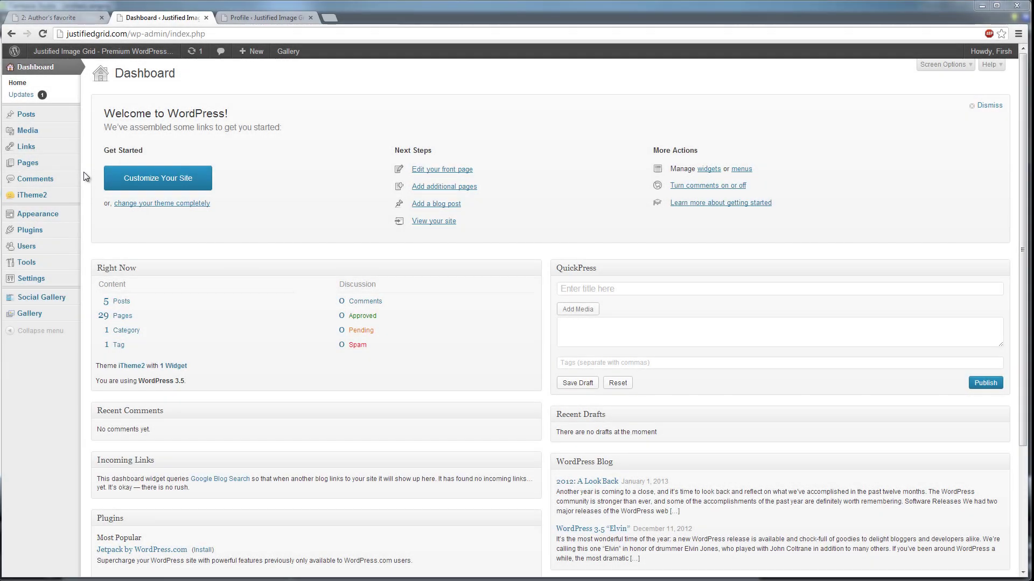
Step: Start a new page titled 'Gallery for video'
mouse_move(48, 167)
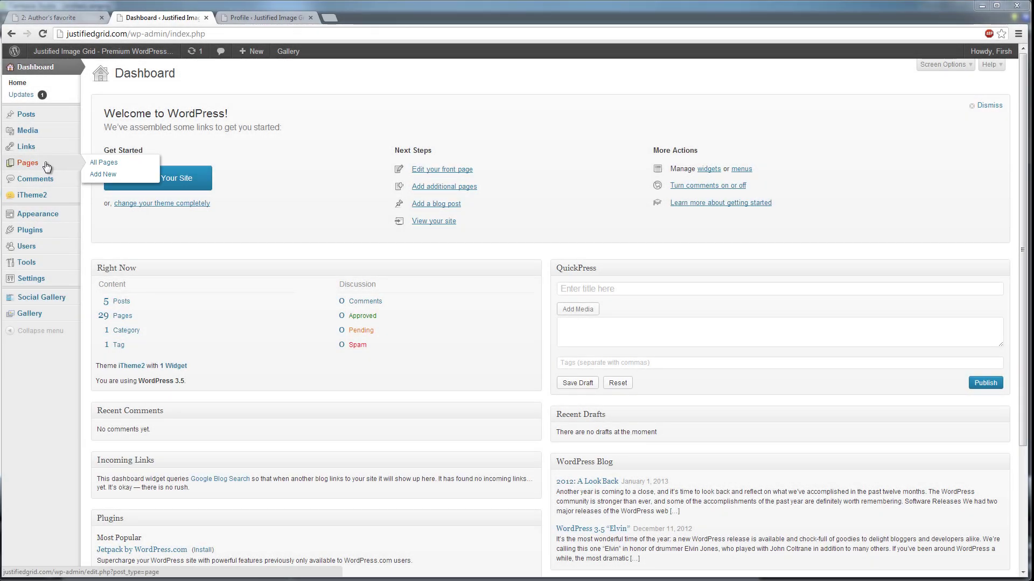
click(100, 177)
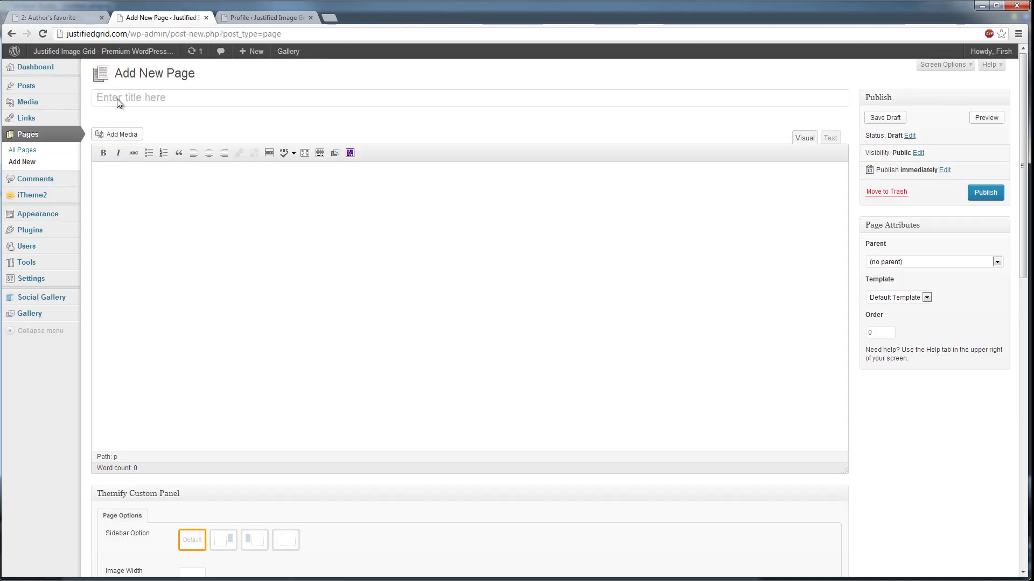
click(118, 100)
text(Gallery for video)
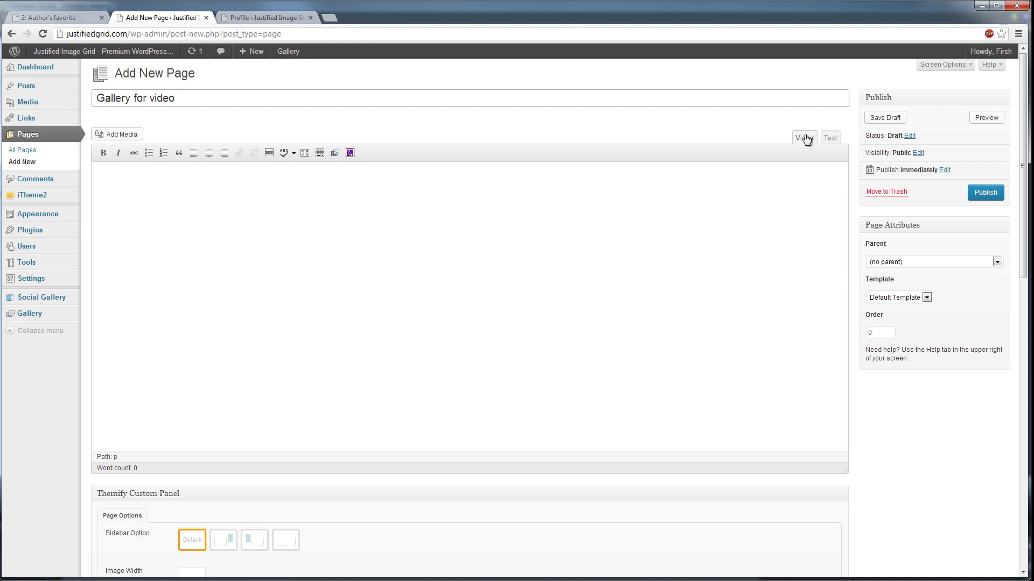
Step: In the Justified Image Grid shortcode editor, keep the default lightbox type and gallery preset
click(350, 154)
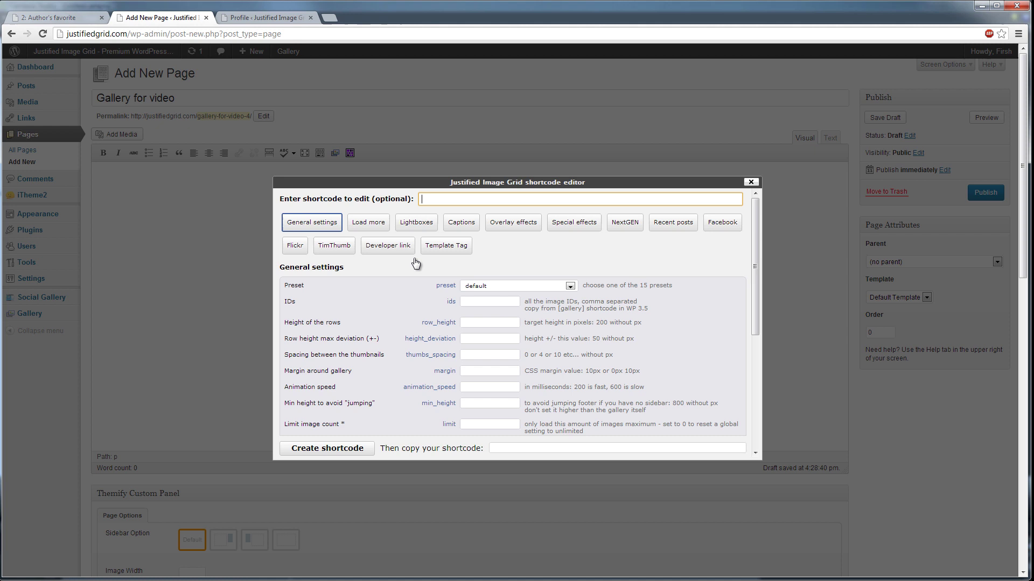
click(419, 229)
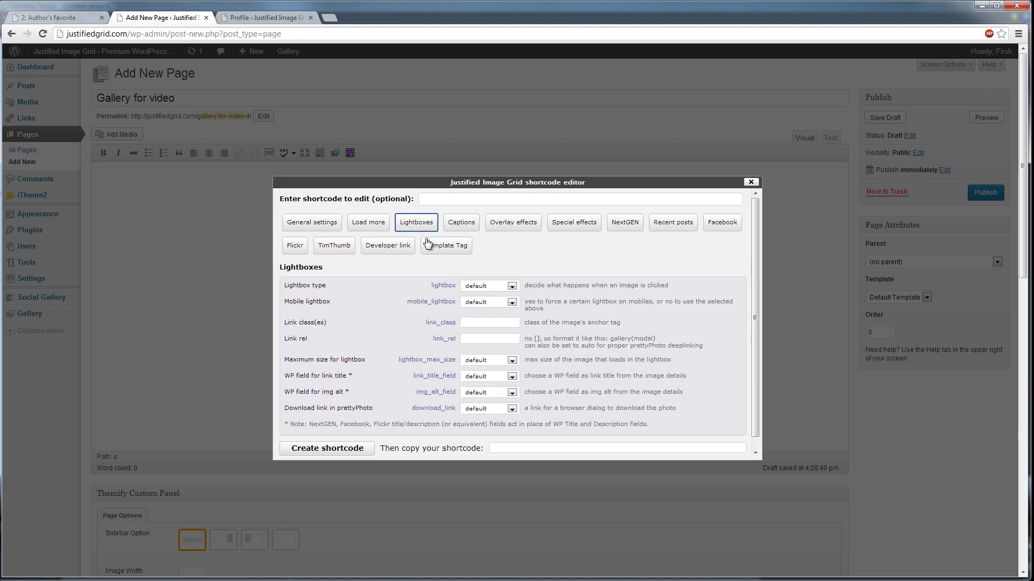
click(476, 286)
click(477, 296)
click(334, 229)
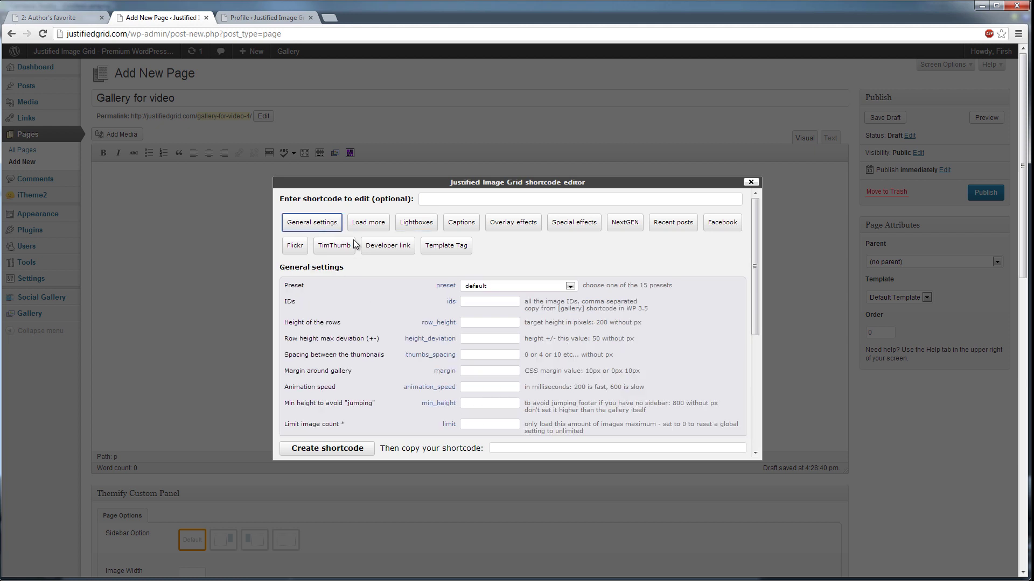
click(476, 286)
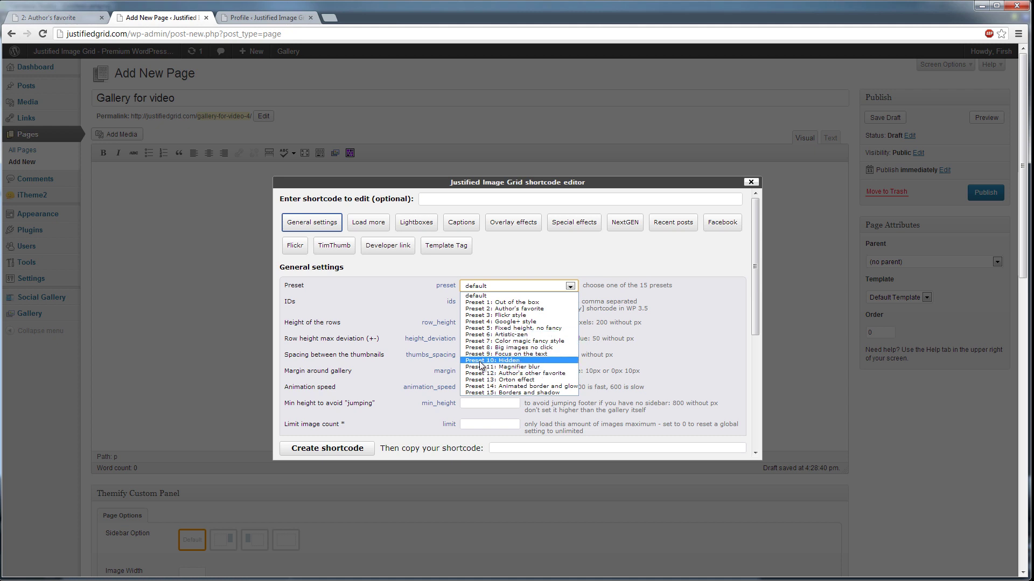
click(419, 305)
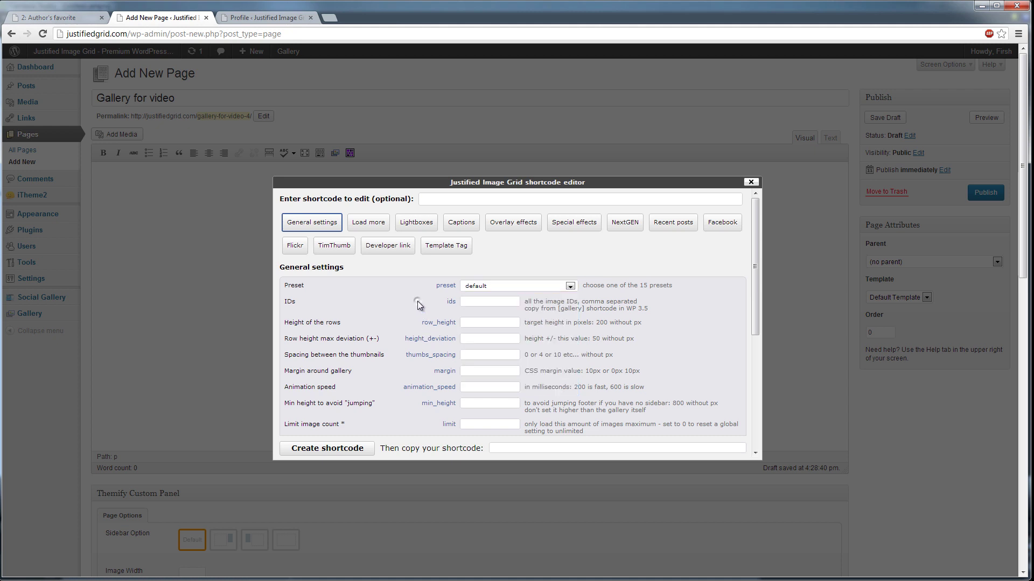
Step: Generate the [justified_image_grid] shortcode, copy it, and paste it into the page body
click(357, 449)
right_click(537, 449)
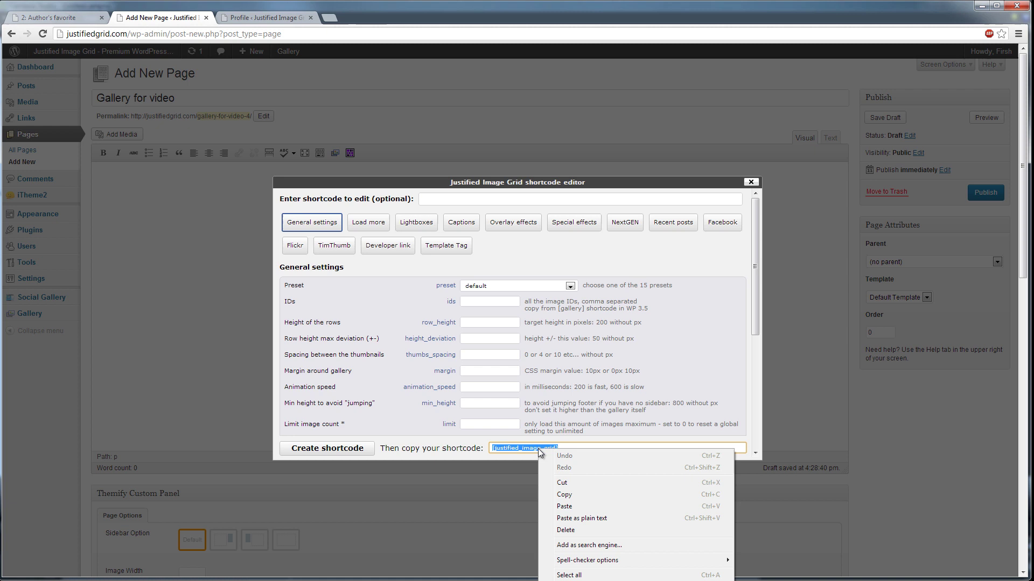
click(565, 495)
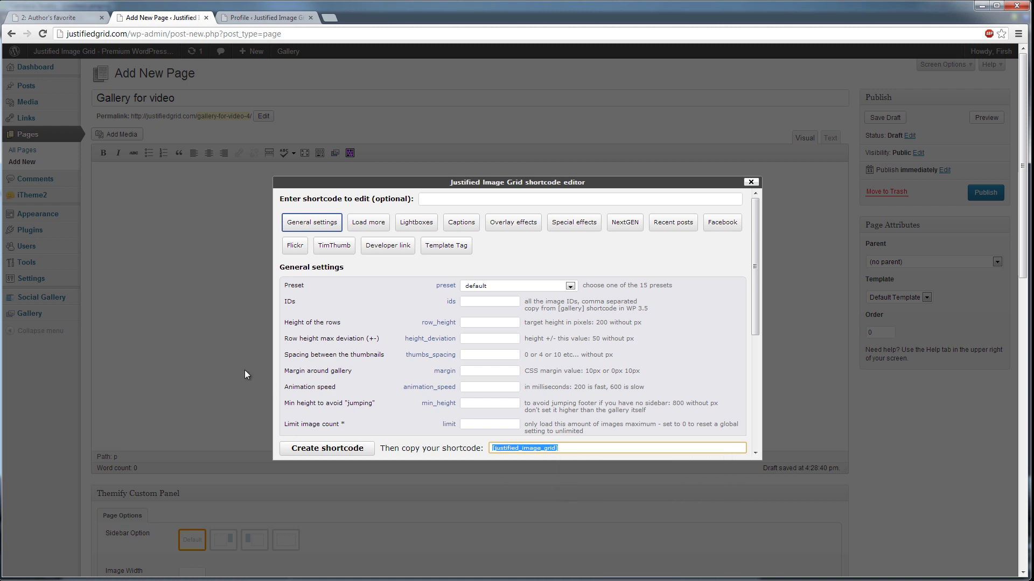
click(216, 331)
right_click(192, 228)
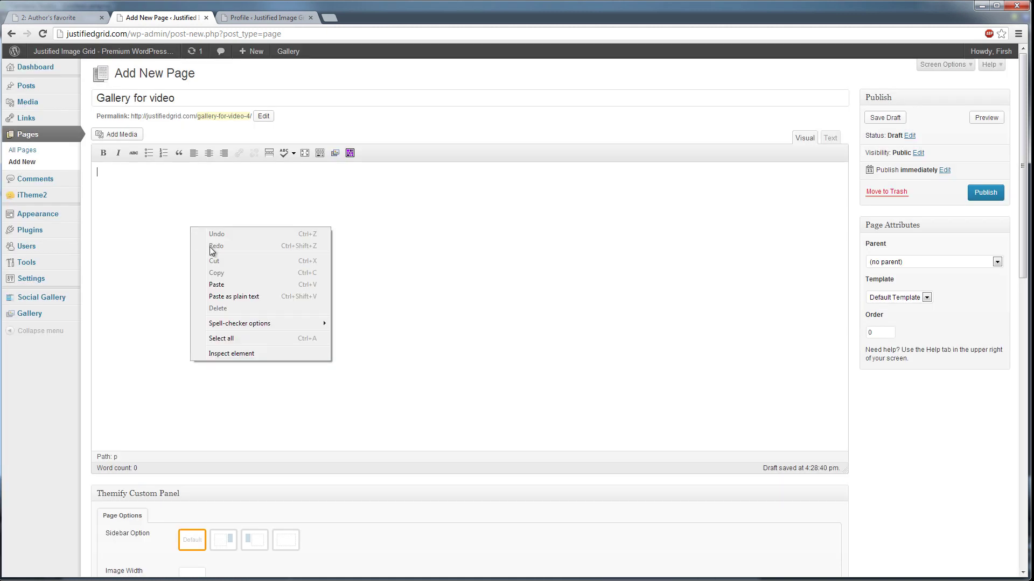
click(217, 285)
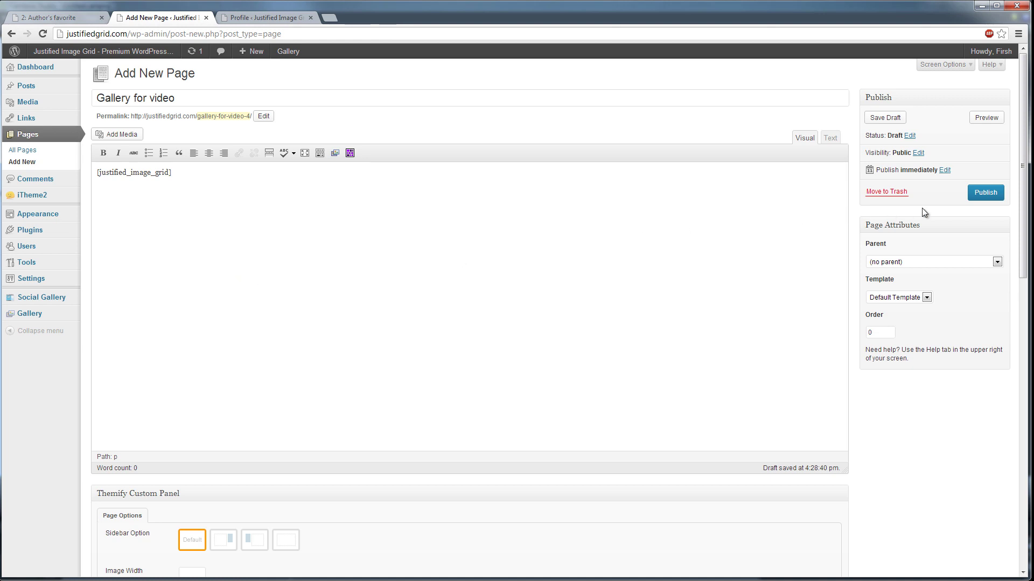
Step: Publish 'Gallery for video' and view the live page in a new tab
click(986, 194)
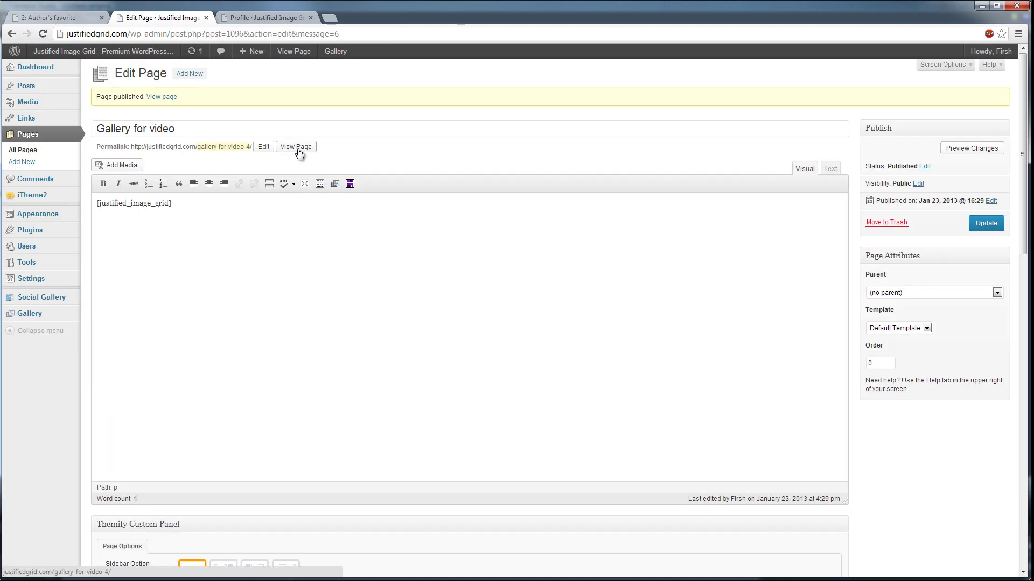
middle_click(299, 151)
click(267, 19)
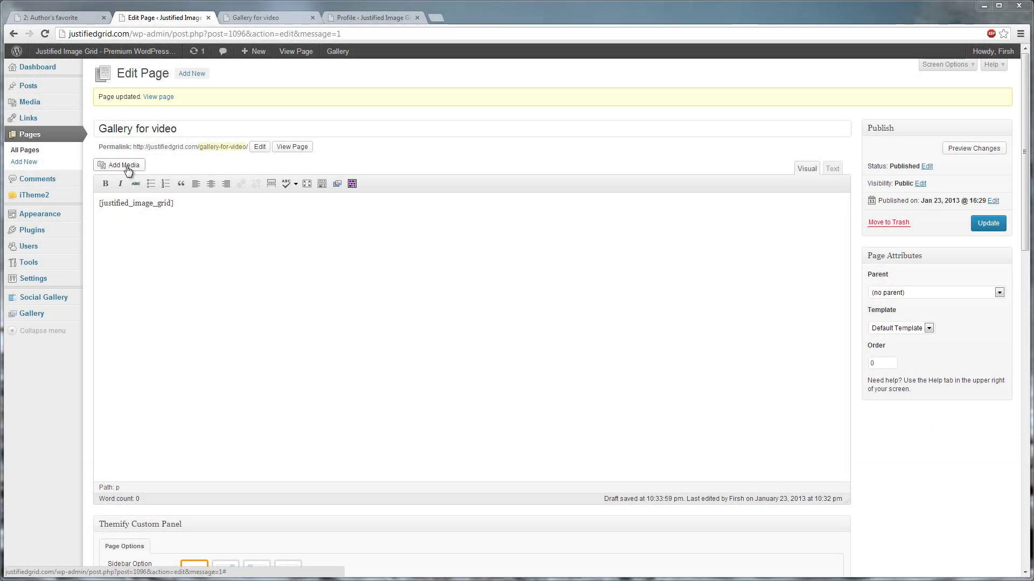
Step: Filter Insert Media to this page's uploads and upload photos nmh01.jpg through nmh07.jpg
click(125, 166)
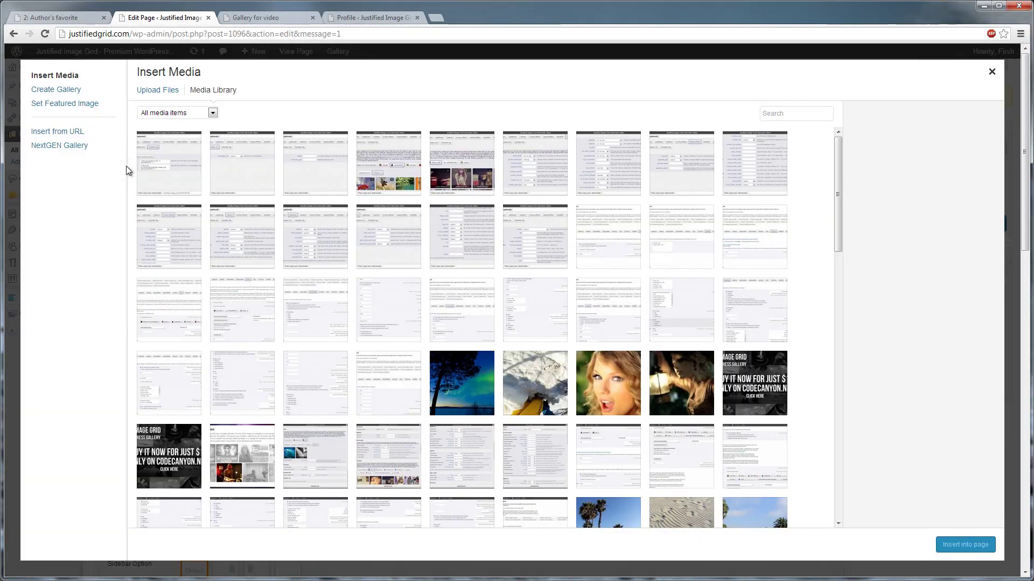
click(176, 116)
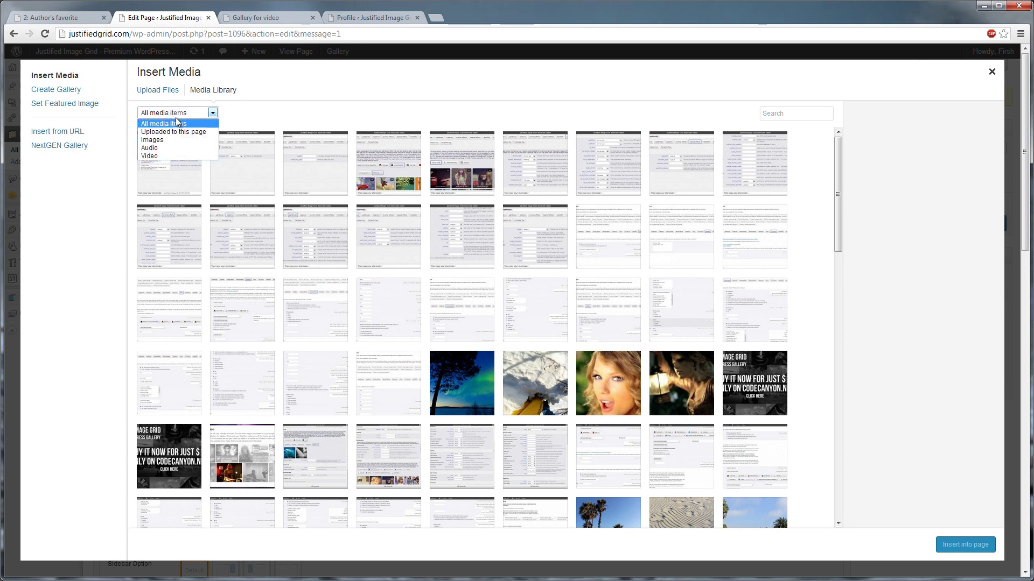
click(202, 134)
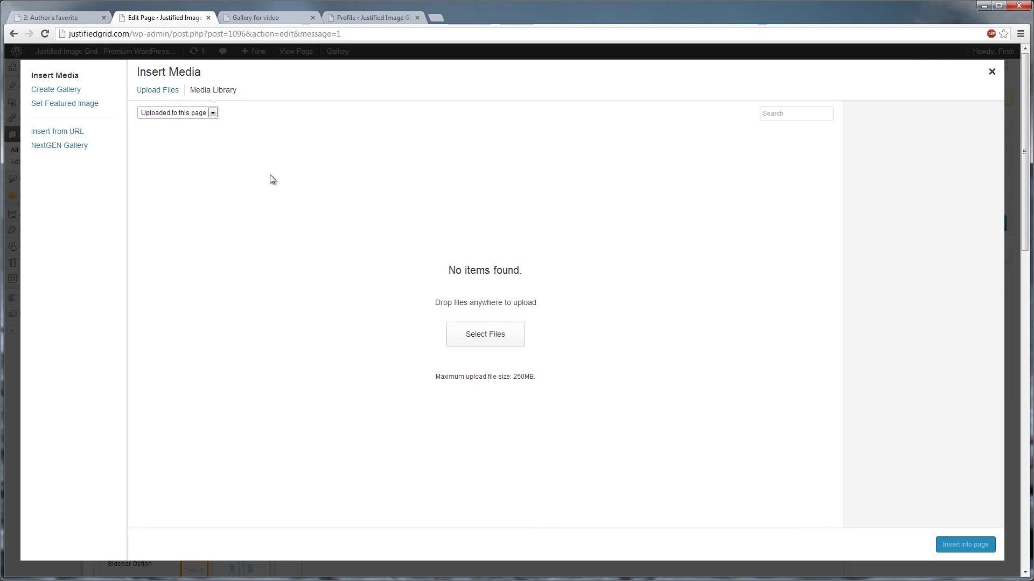
click(485, 335)
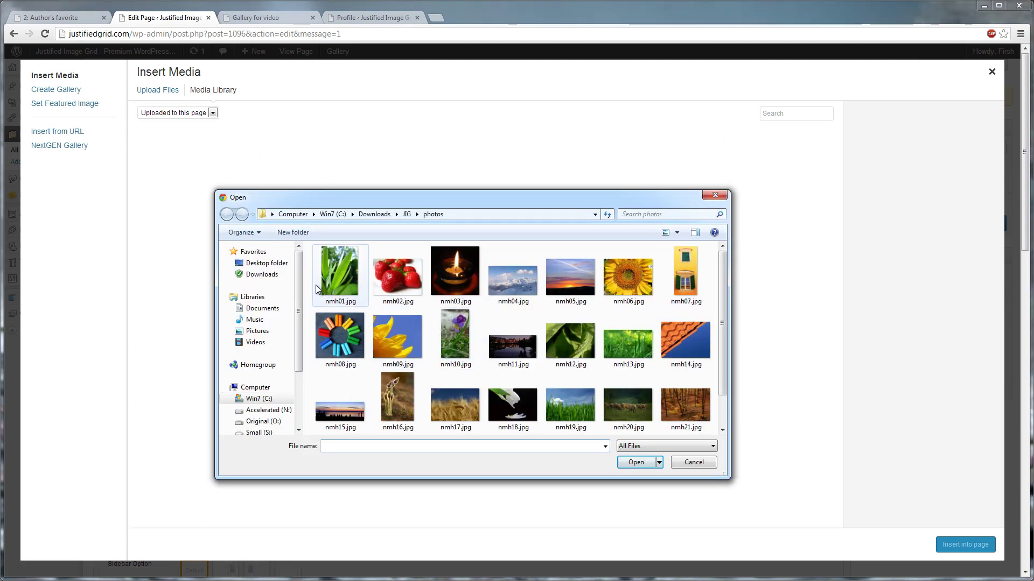
drag(316, 285, 716, 296)
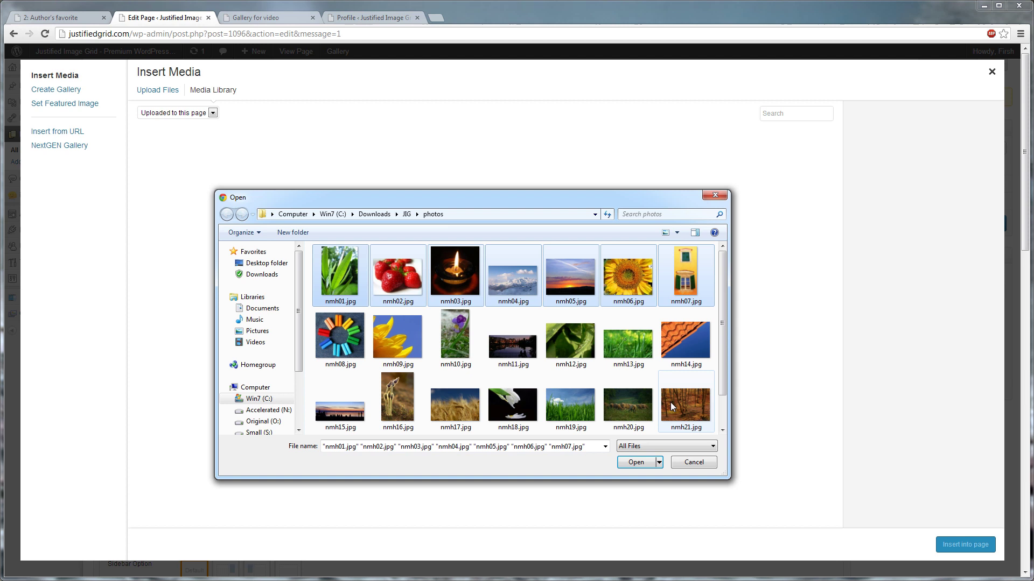
click(635, 463)
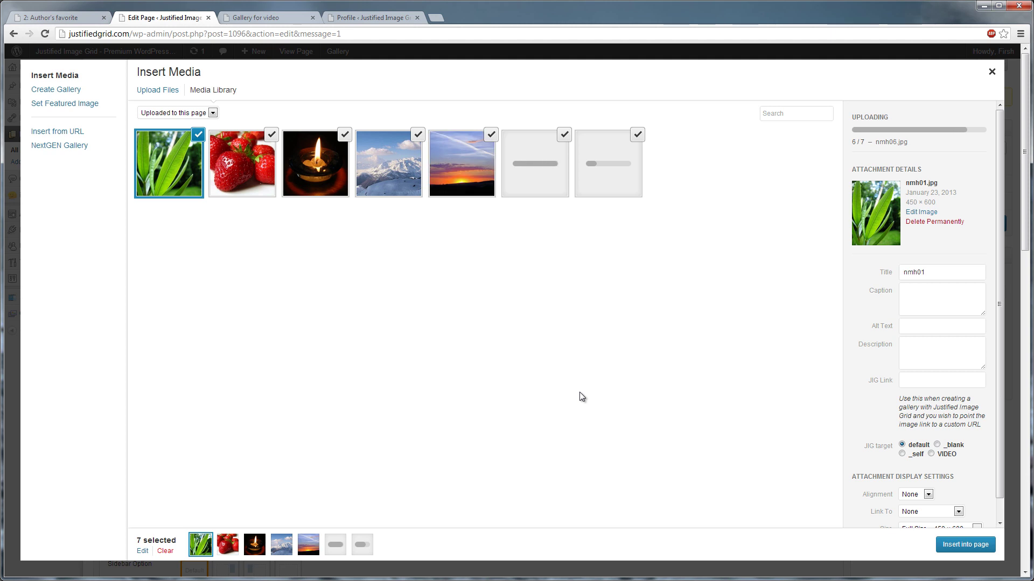
Step: Drag the strawberry photo to the last slot, confirm the new order on the reloaded live page, then close Insert Media
click(261, 19)
click(46, 34)
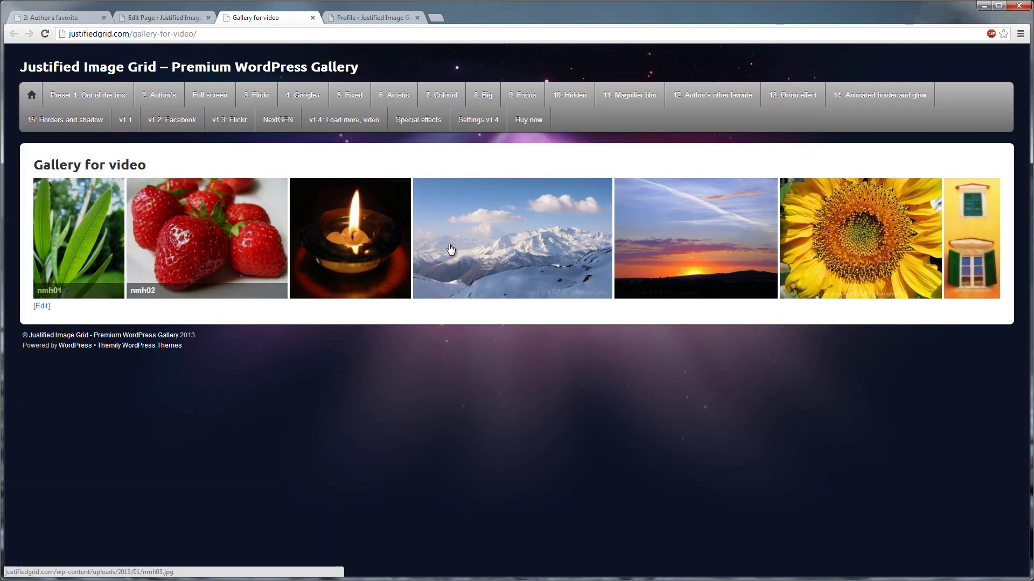
click(170, 19)
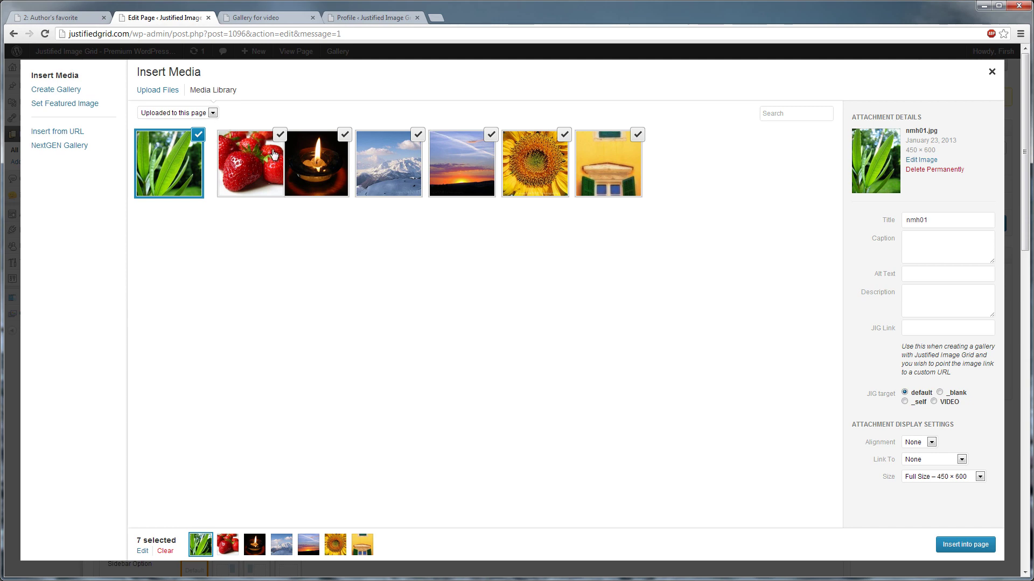
drag(273, 155, 654, 156)
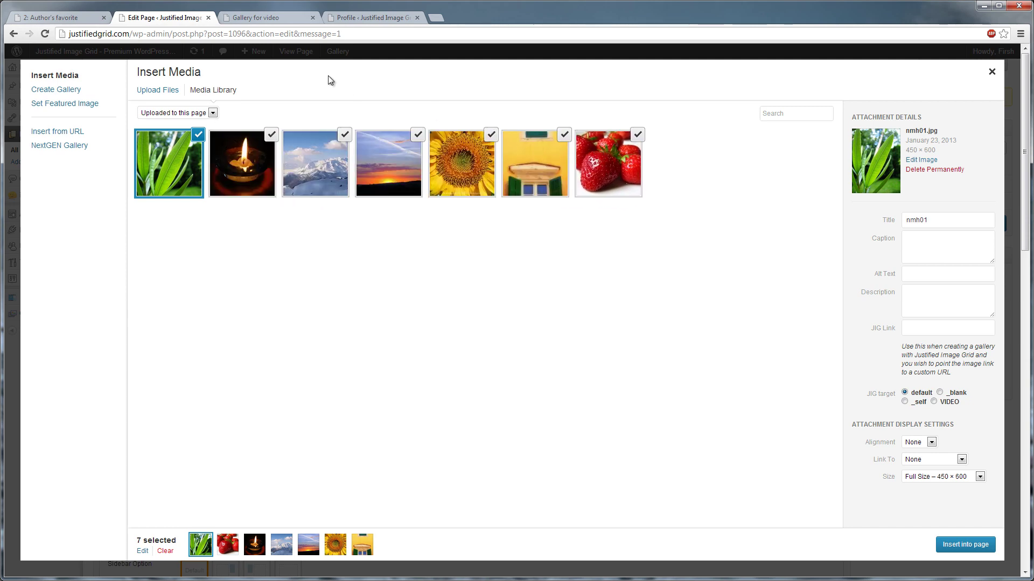
click(256, 19)
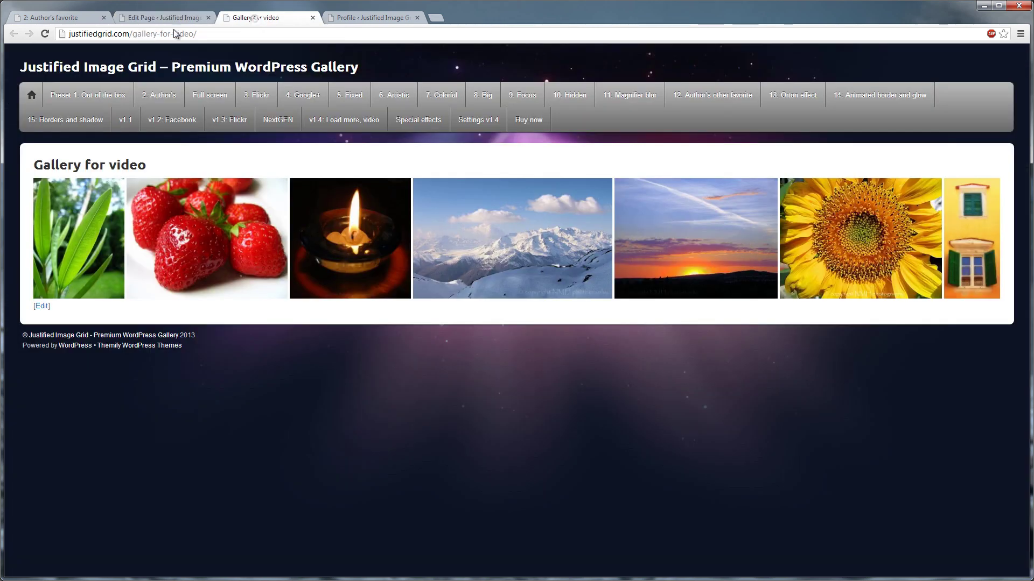
click(46, 33)
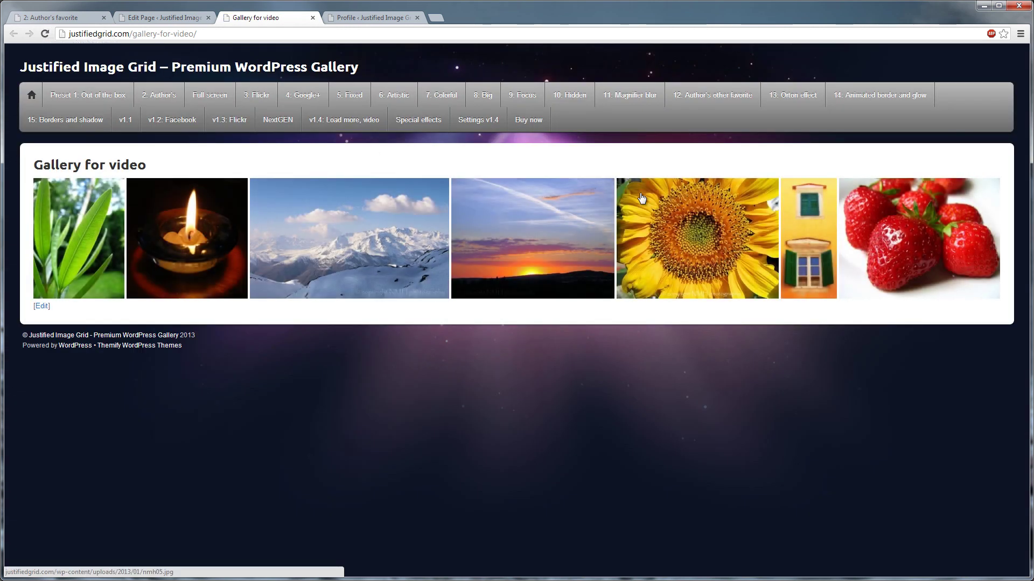
click(171, 21)
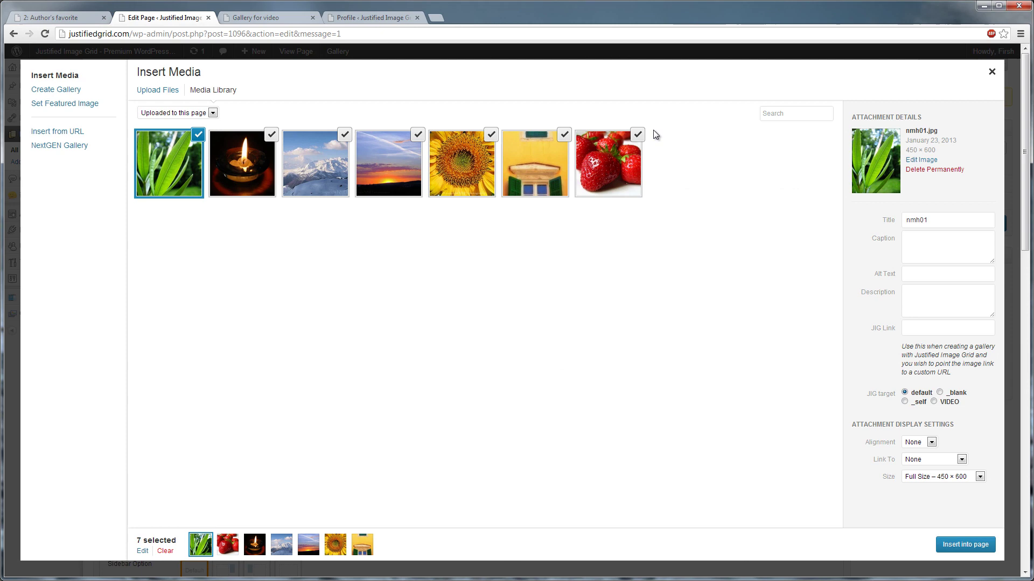
click(991, 72)
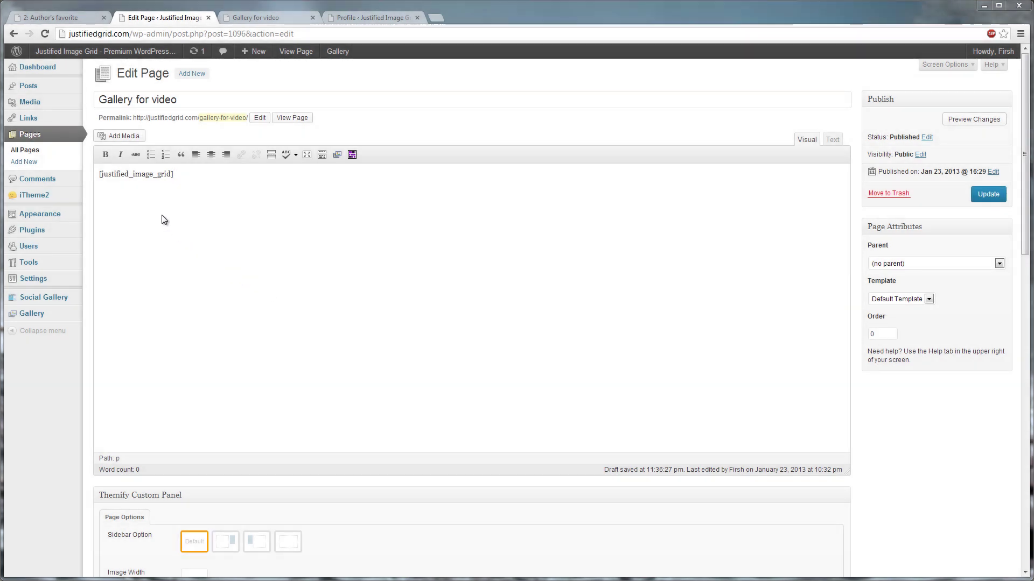
Step: Move the leaf photo into second place and upload nmh11.jpg as an eighth image
click(127, 138)
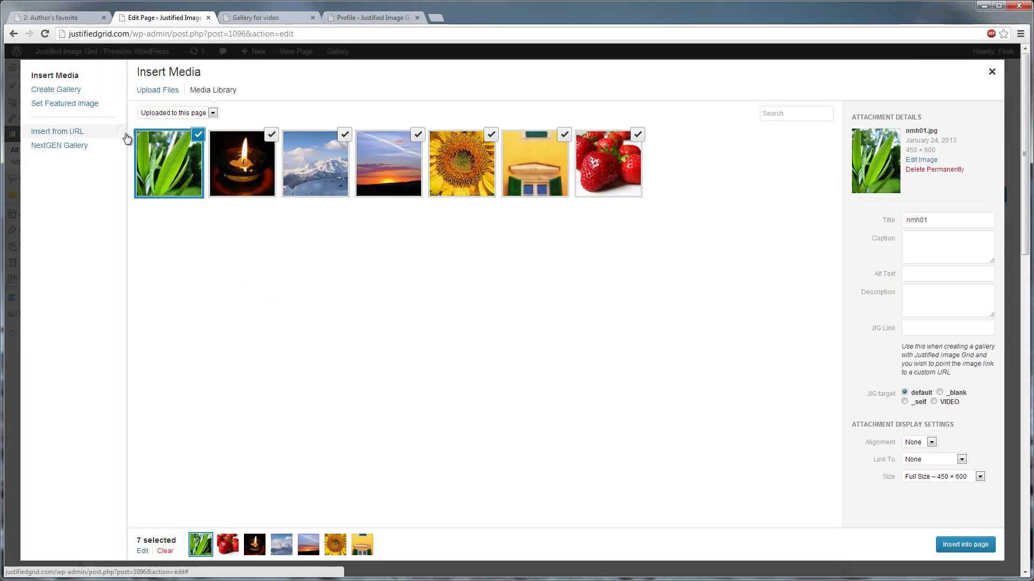
drag(174, 174, 248, 179)
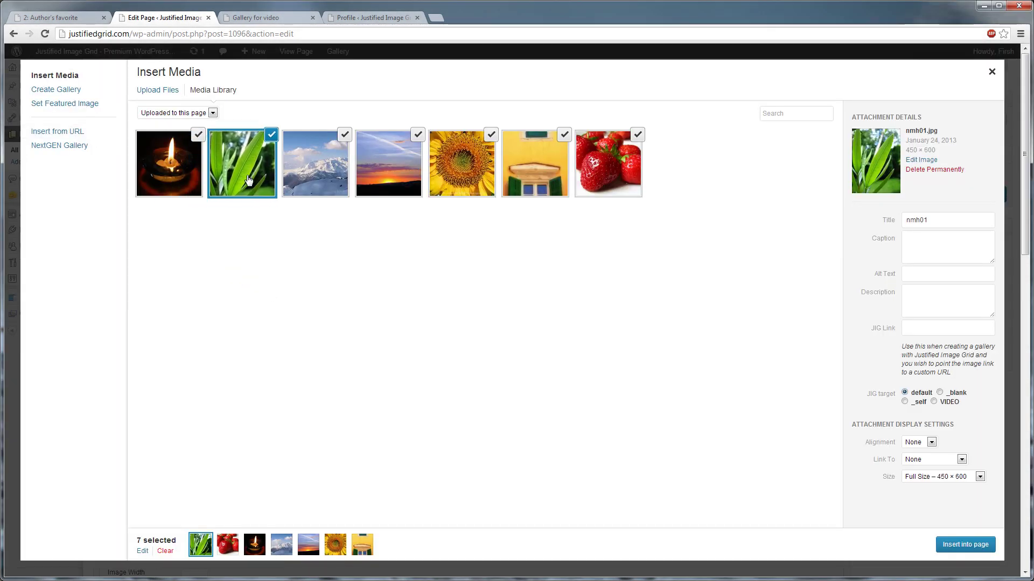
click(161, 91)
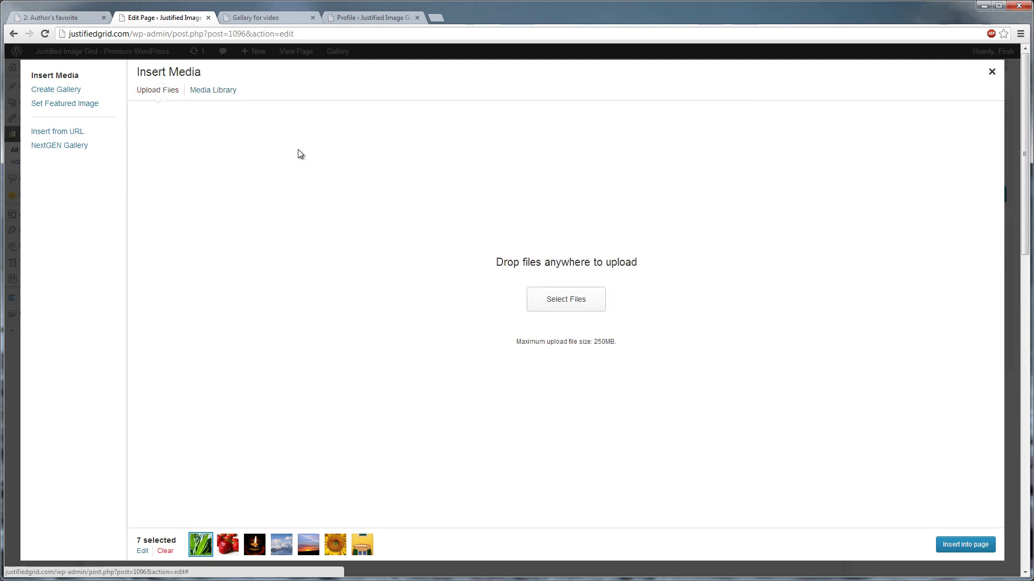
click(550, 292)
click(520, 330)
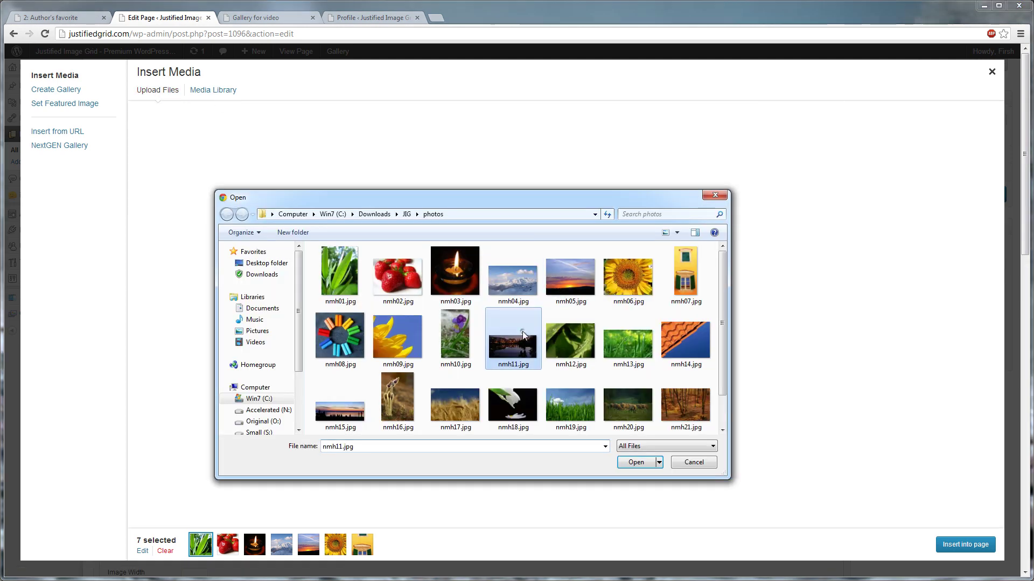
click(643, 463)
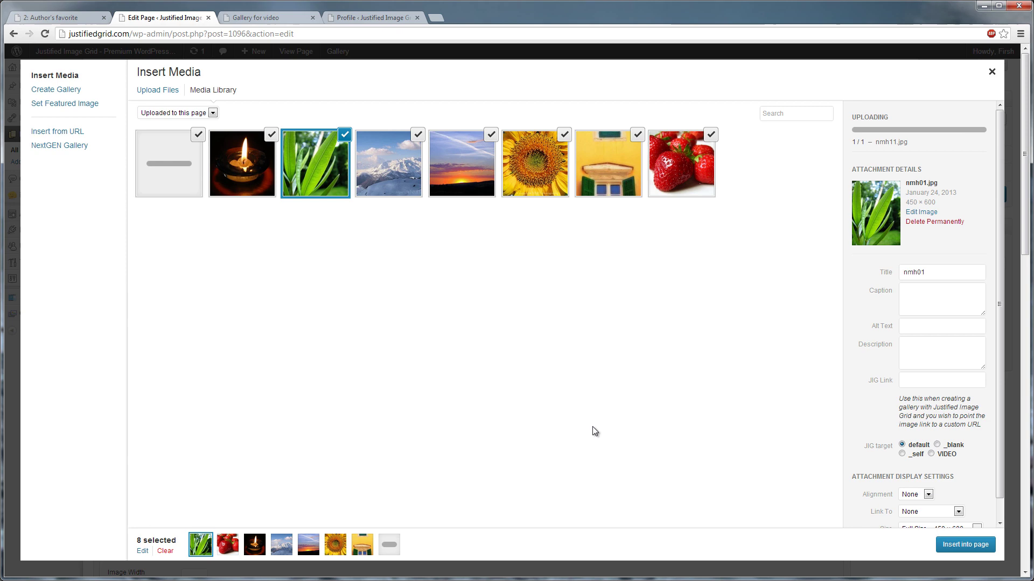
click(260, 18)
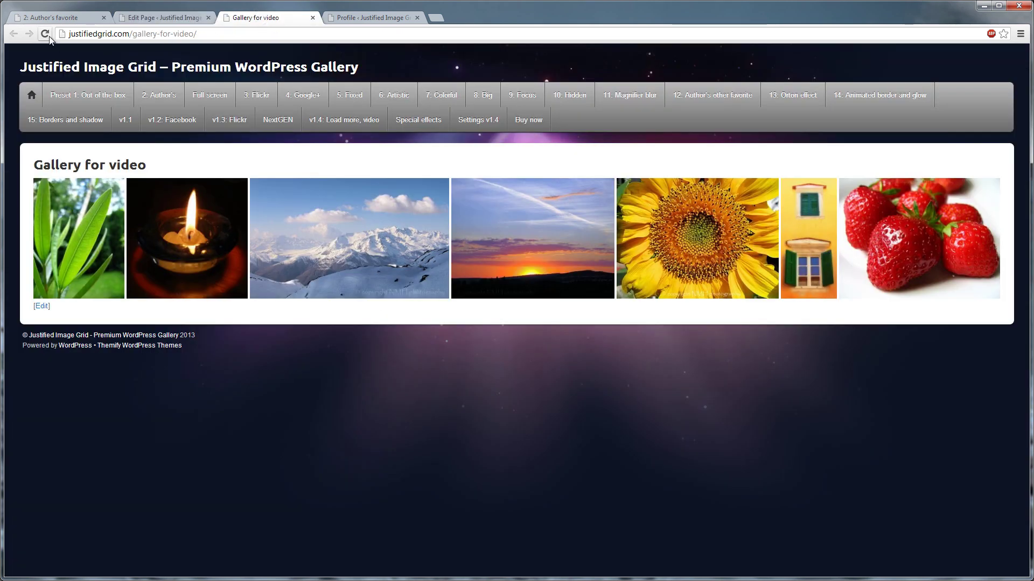
Step: Reload the live gallery page to check its layout
click(49, 36)
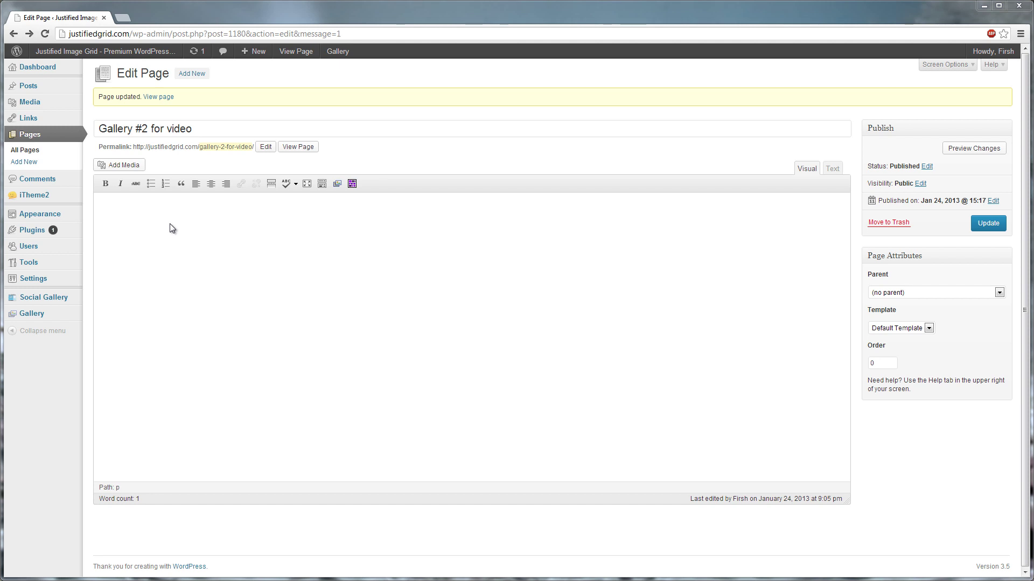
Step: Build a gallery of the window, sunflower, sunset, mountain, candle, strawberry and leaf photos, candle before mountain
click(112, 166)
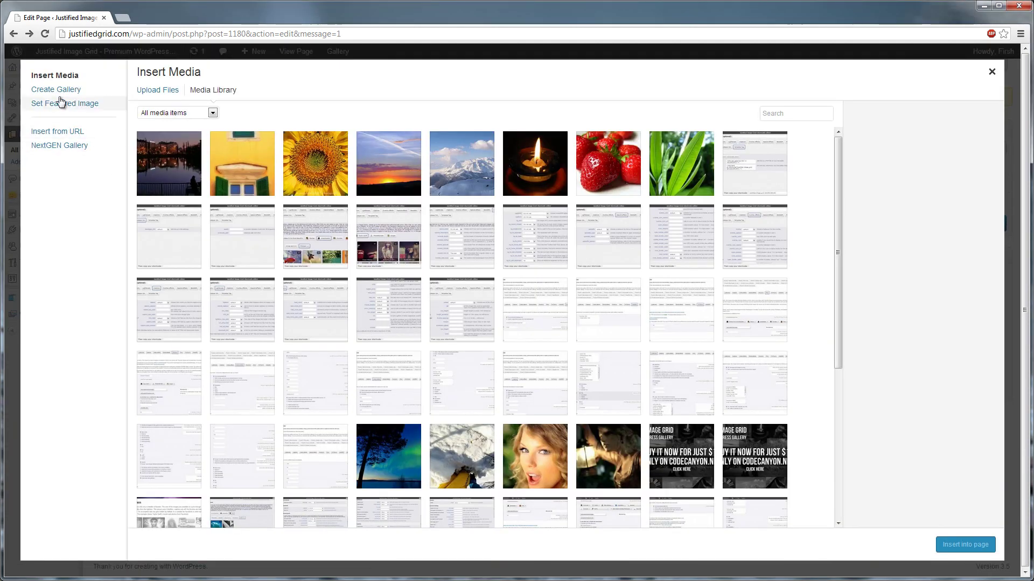
click(59, 95)
click(248, 147)
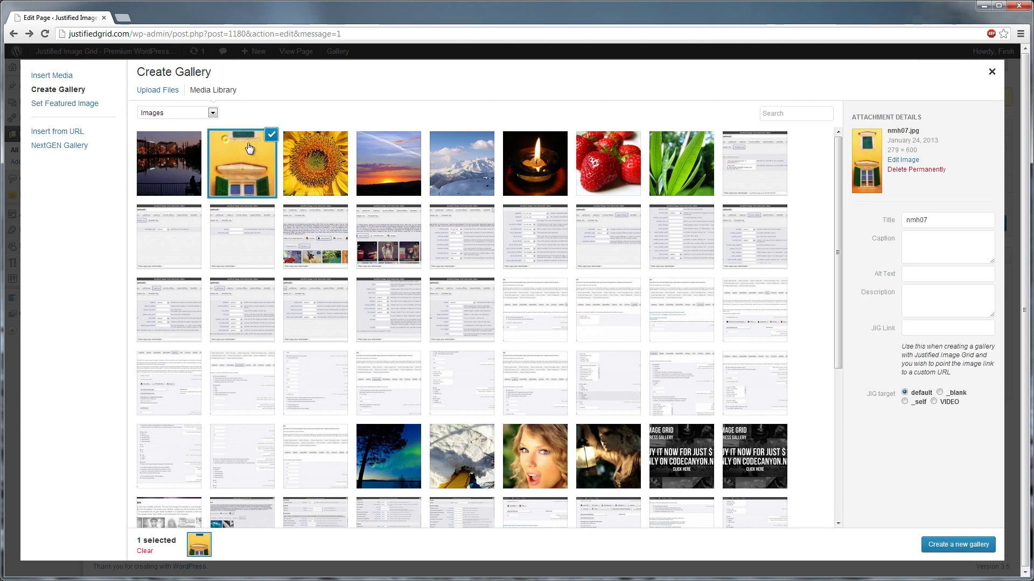
click(311, 152)
click(388, 159)
click(476, 168)
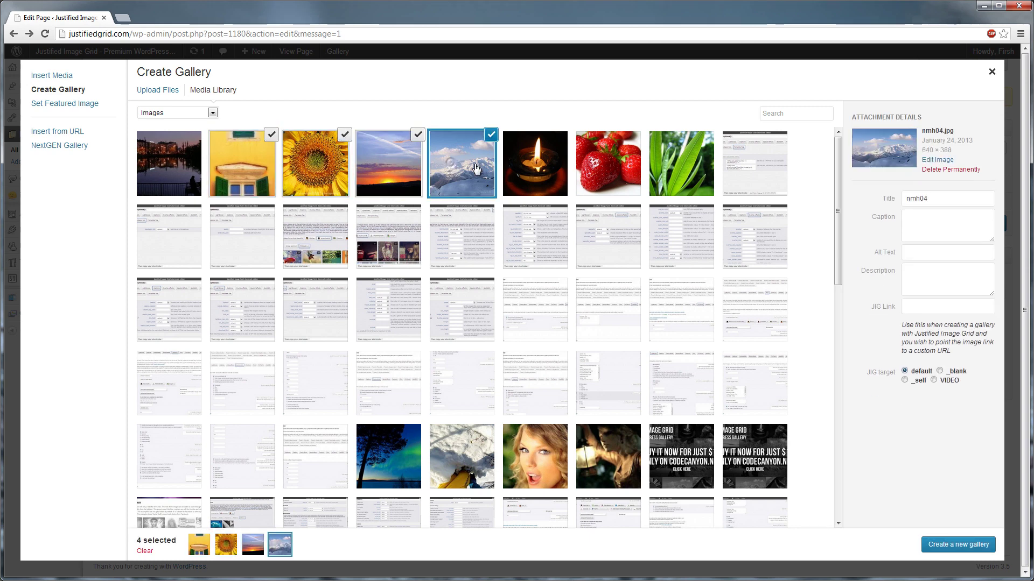
click(532, 164)
click(595, 166)
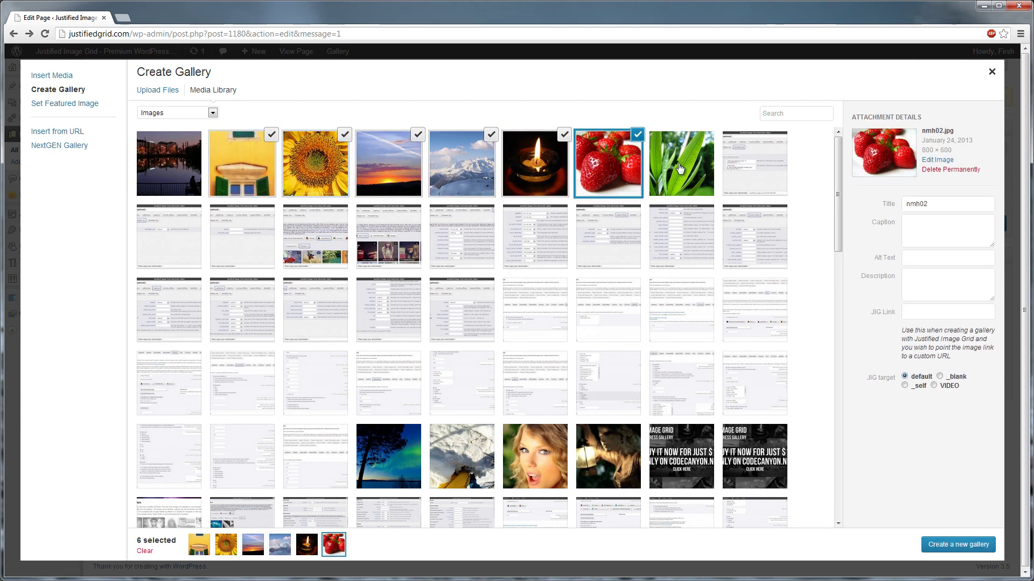
click(680, 168)
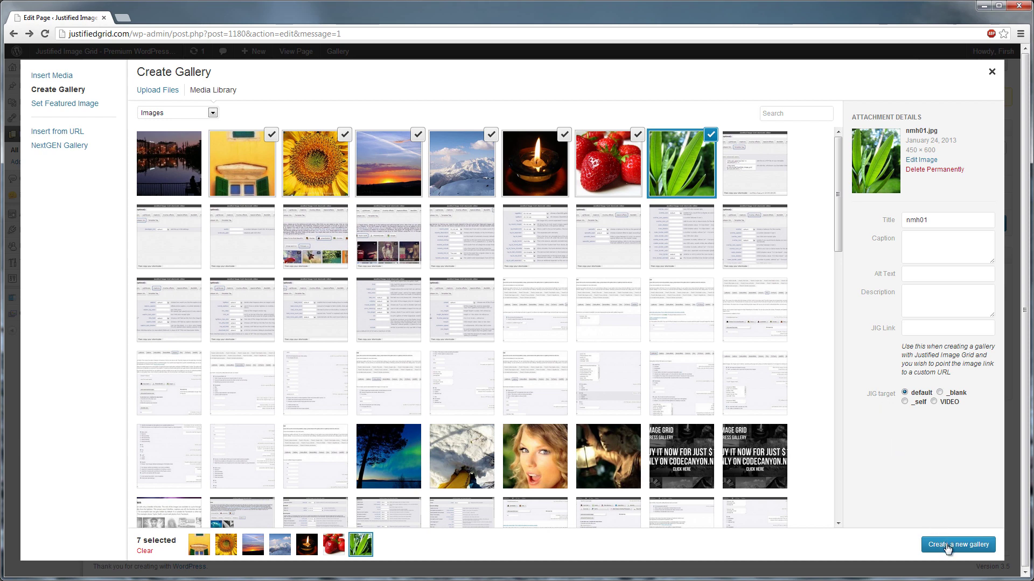
click(947, 546)
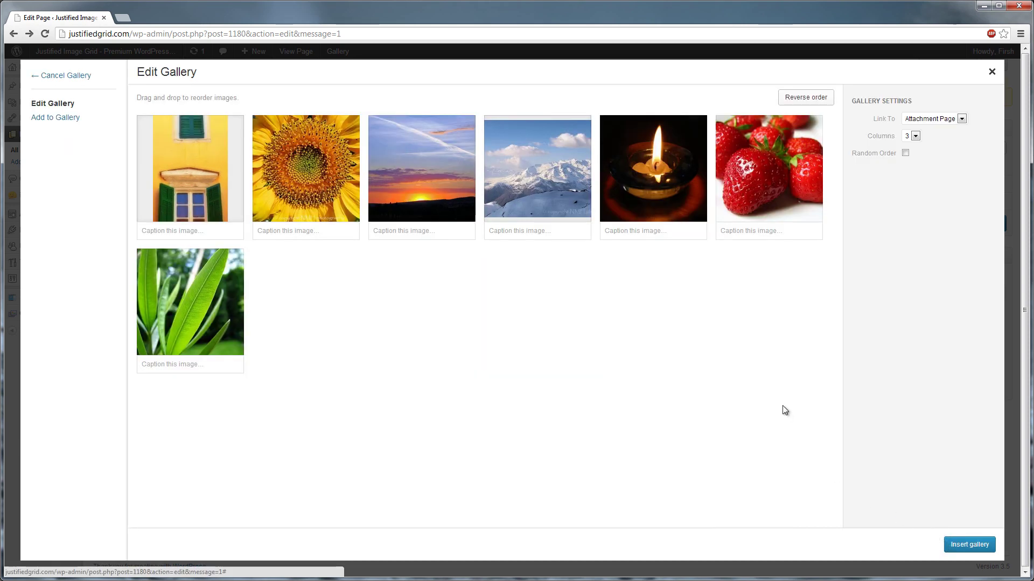
drag(651, 197, 538, 193)
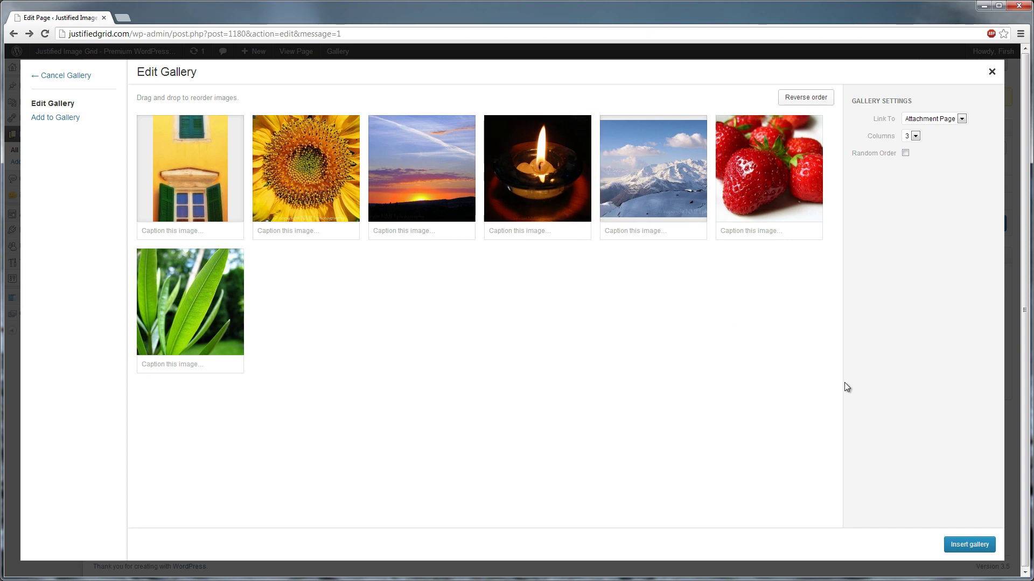
Step: Insert the seven-photo gallery, update the page, check the live view, and return to the editor
click(970, 545)
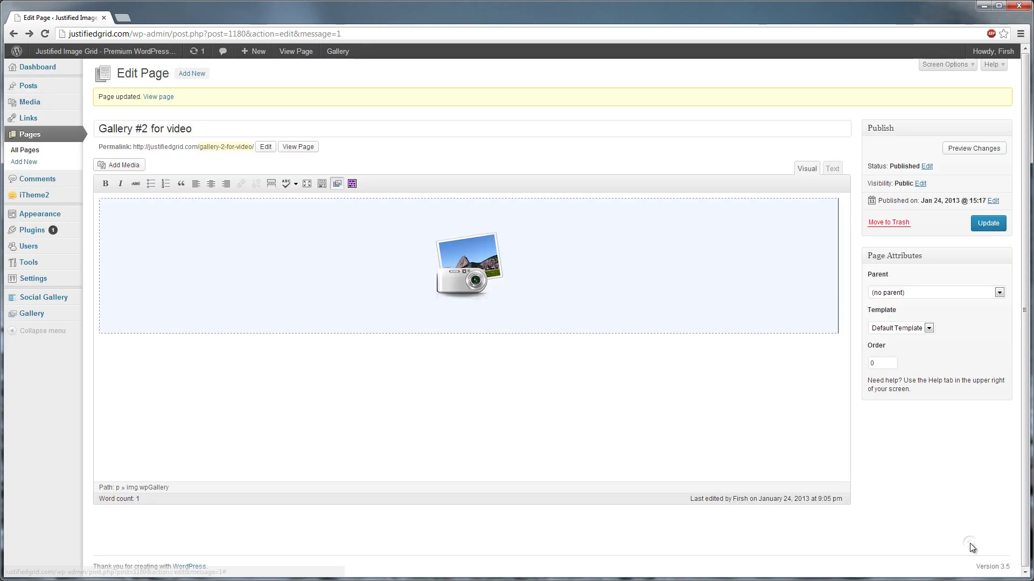
click(983, 225)
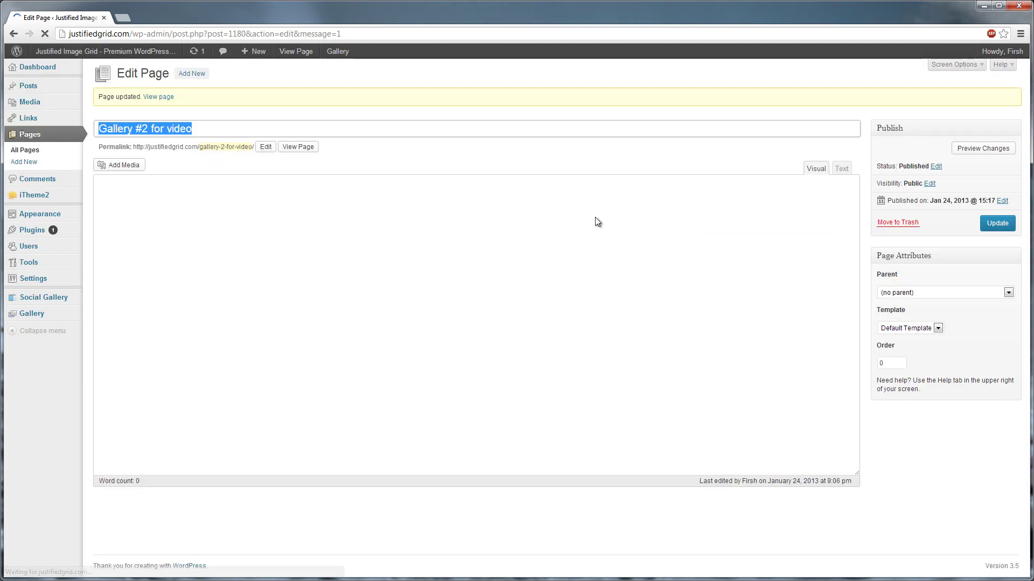
click(288, 152)
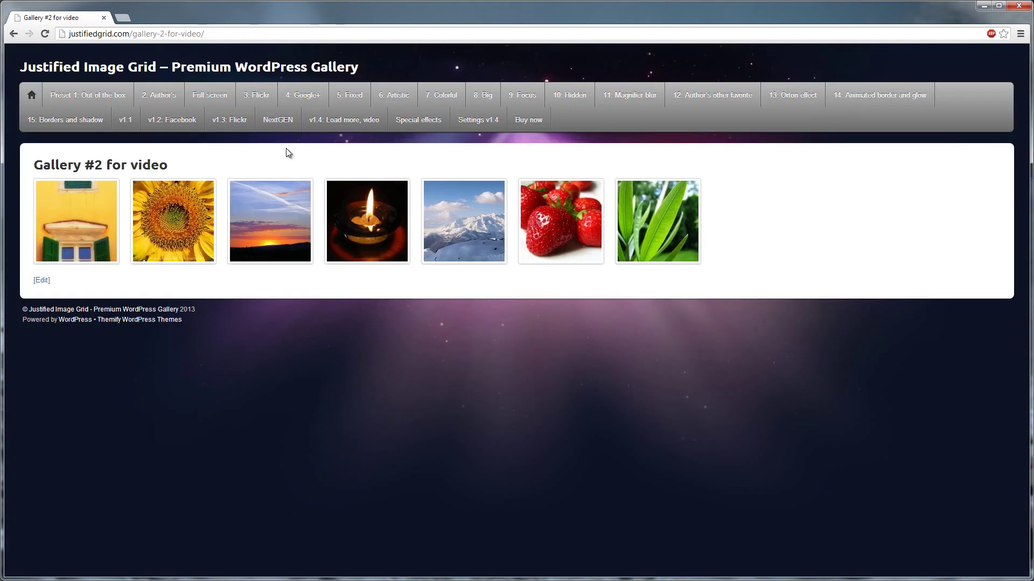
click(13, 36)
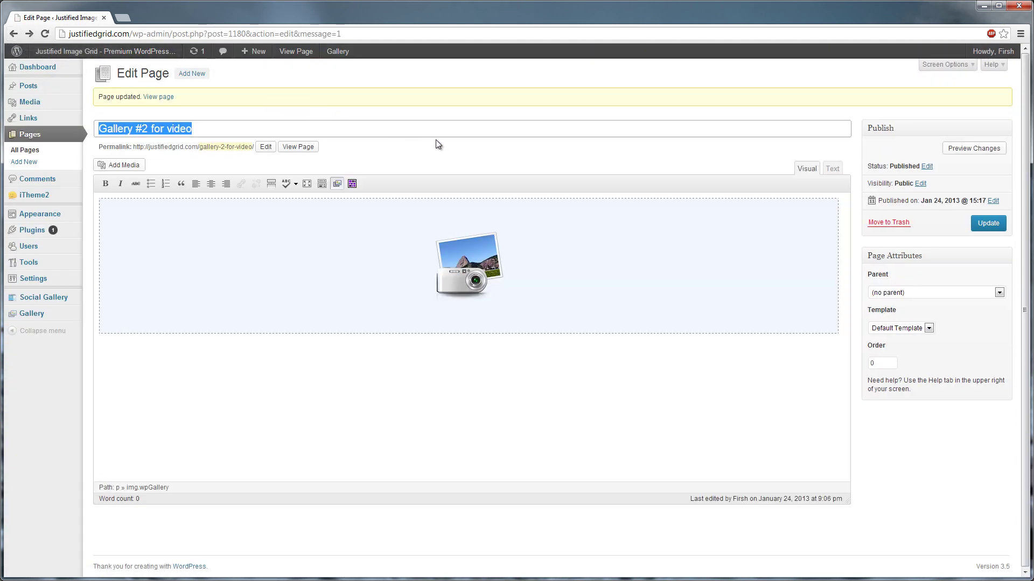
Step: In the Text editor, duplicate the [gallery] shortcode so a second copy sits after it
click(832, 169)
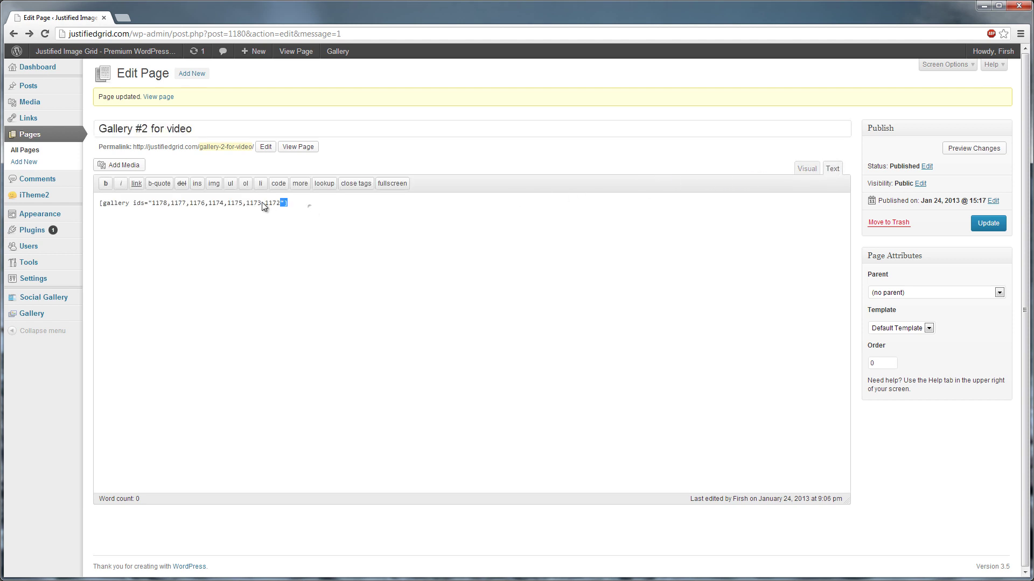
drag(290, 203, 110, 204)
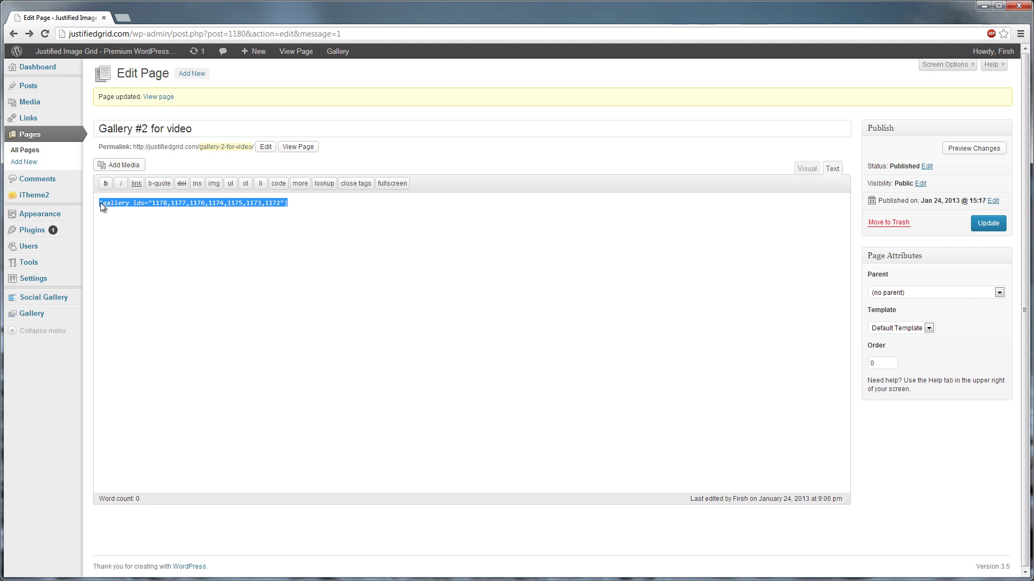
right_click(105, 203)
click(127, 247)
click(328, 227)
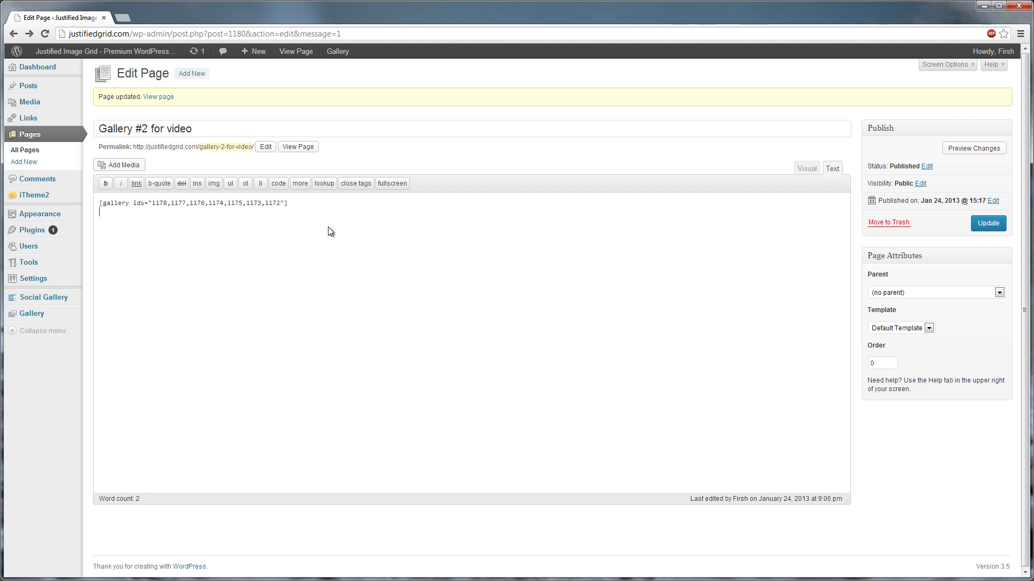
right_click(328, 227)
click(350, 281)
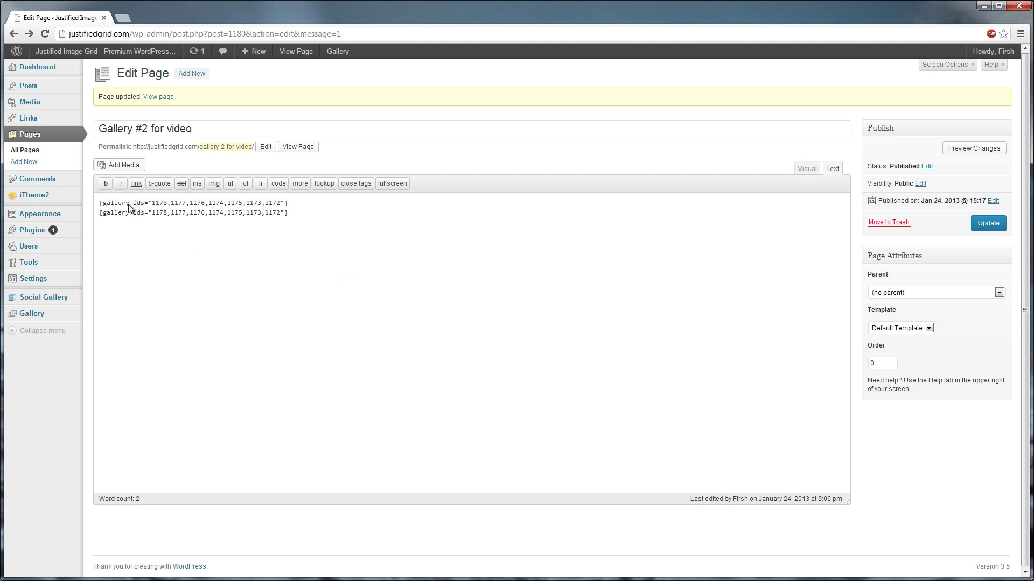
Step: Rename the first shortcode from 'gallery' to 'justified_image_grid'
drag(129, 204, 104, 205)
text(justified)
text(_image_g)
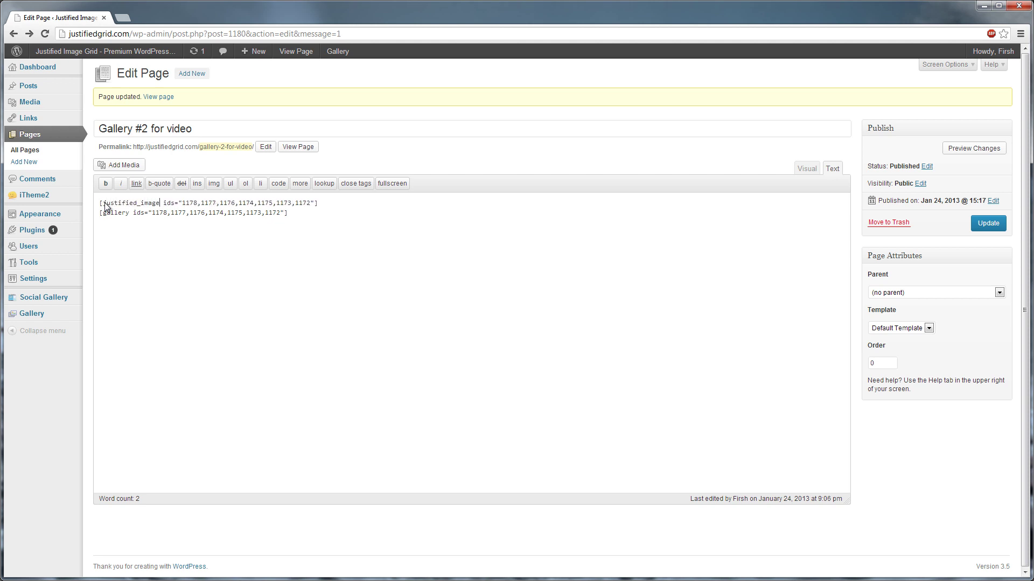
text(rid)
drag(349, 205, 100, 204)
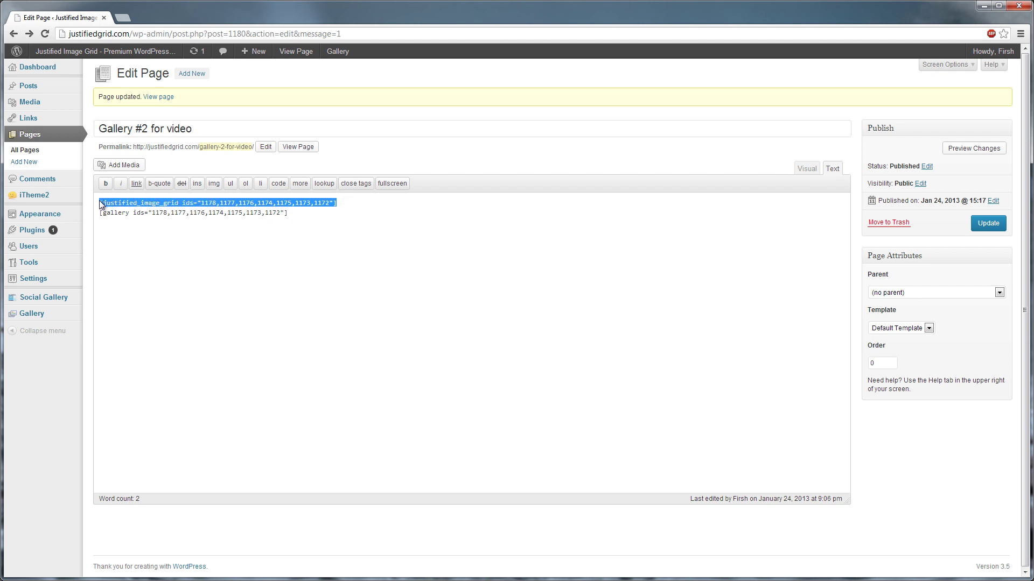
Step: Update the page and view the published result
click(295, 212)
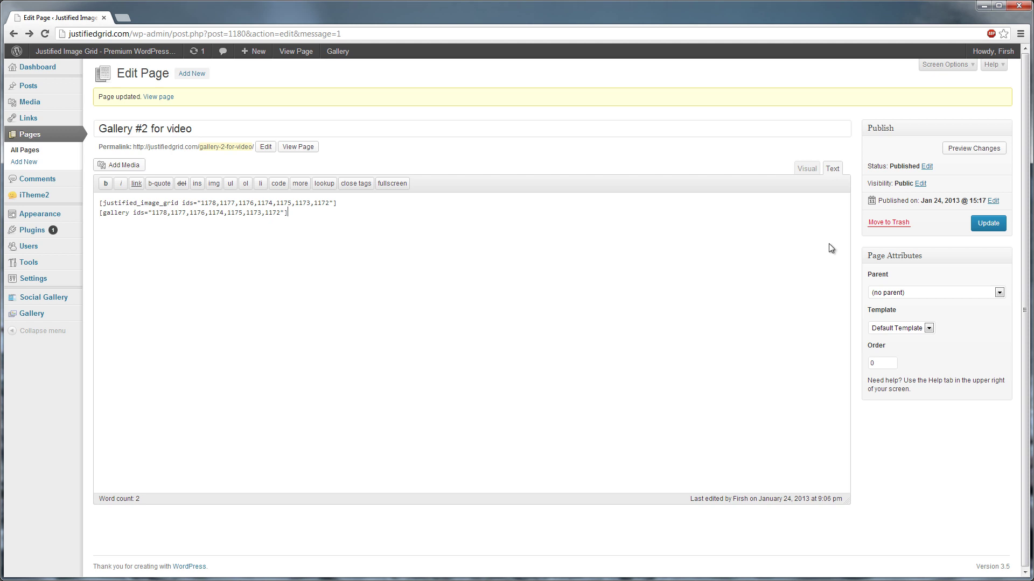
click(983, 234)
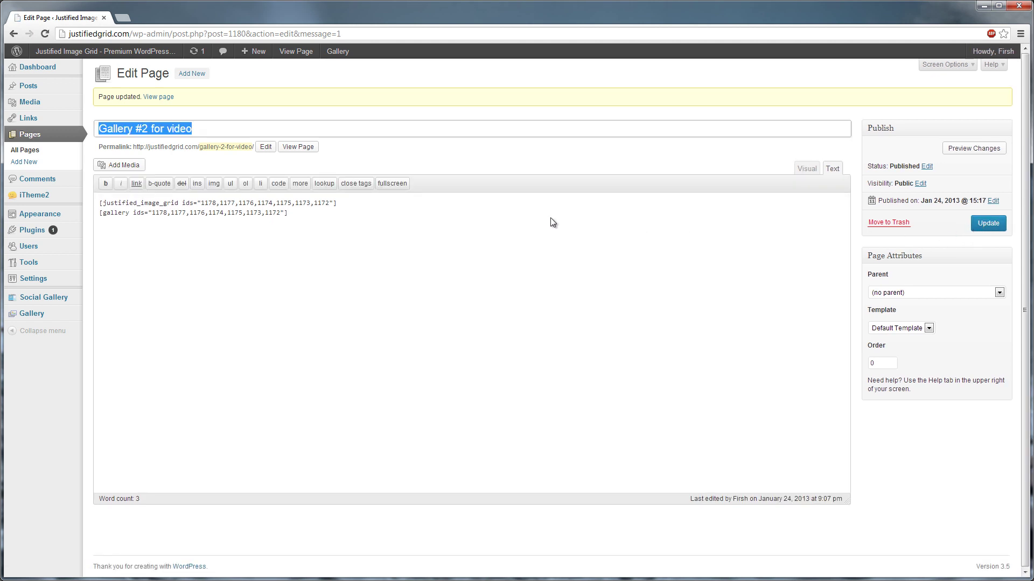
click(298, 151)
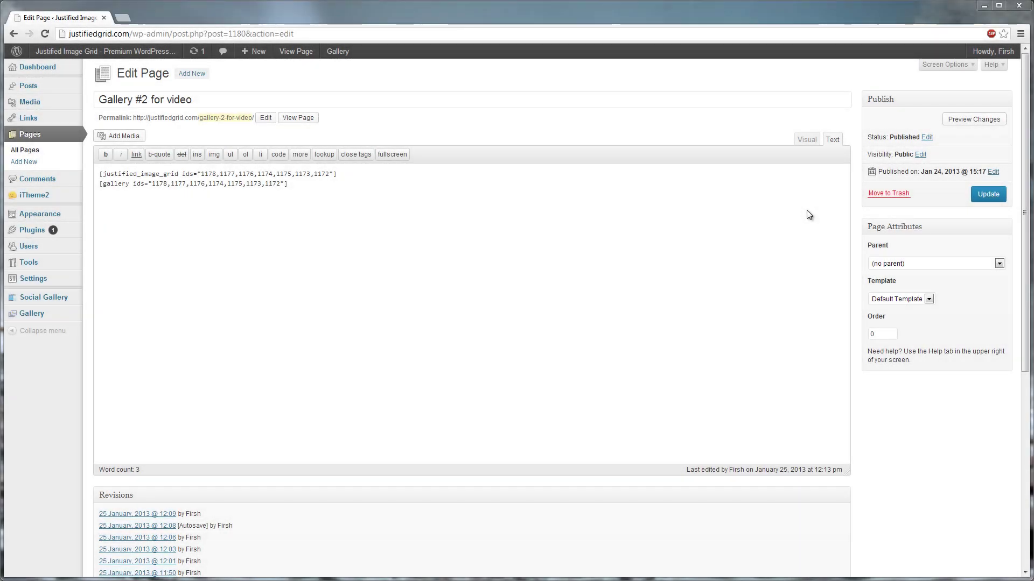
Step: In Visual mode, drop the yellow window photo from the default gallery and update it
click(807, 141)
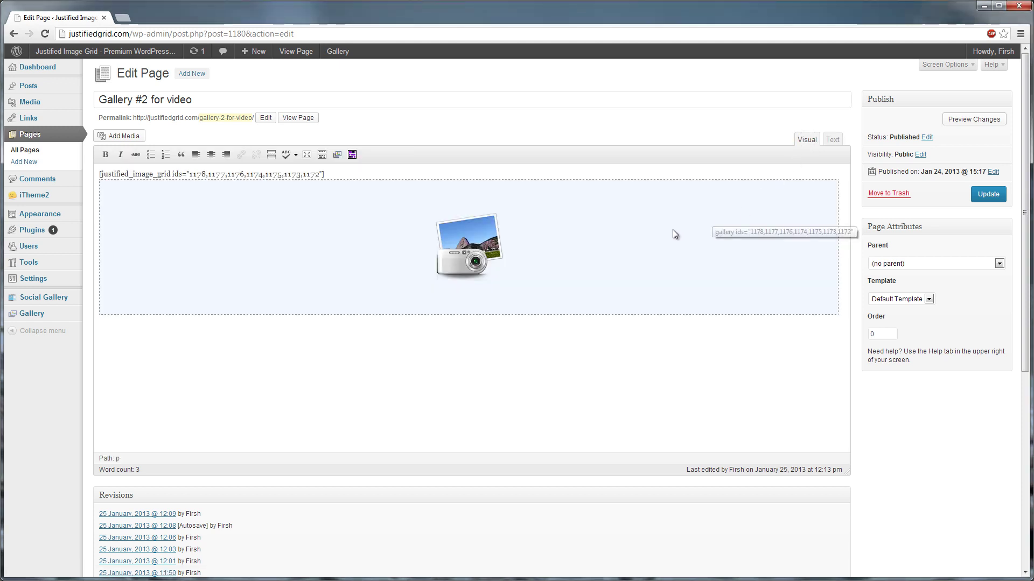
click(673, 230)
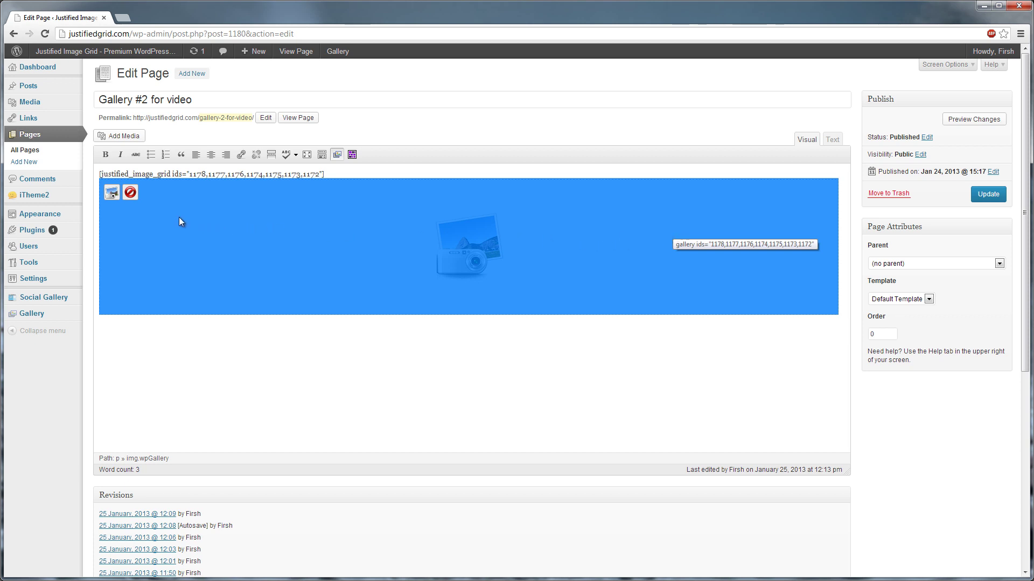
click(110, 195)
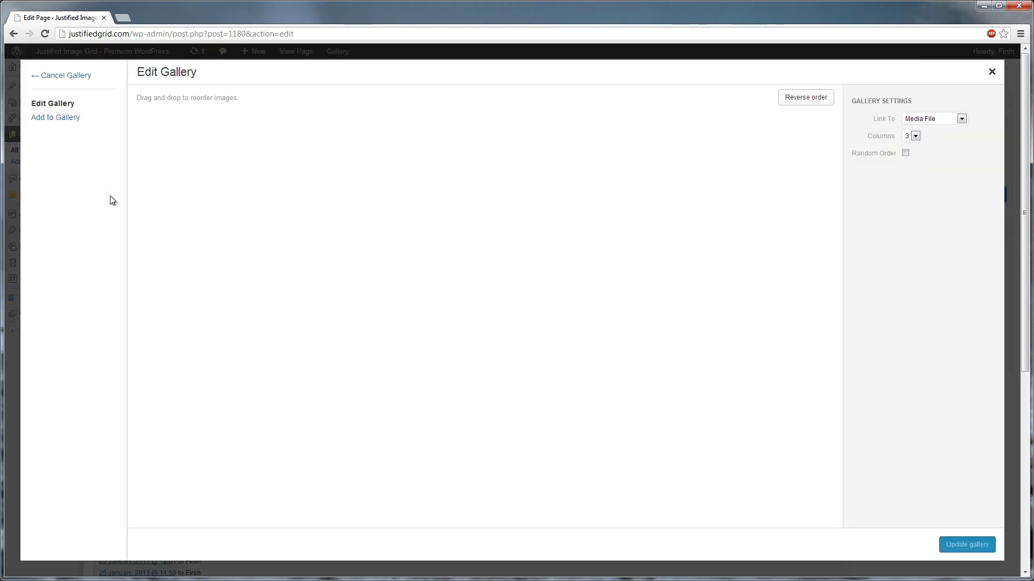
drag(285, 181, 398, 185)
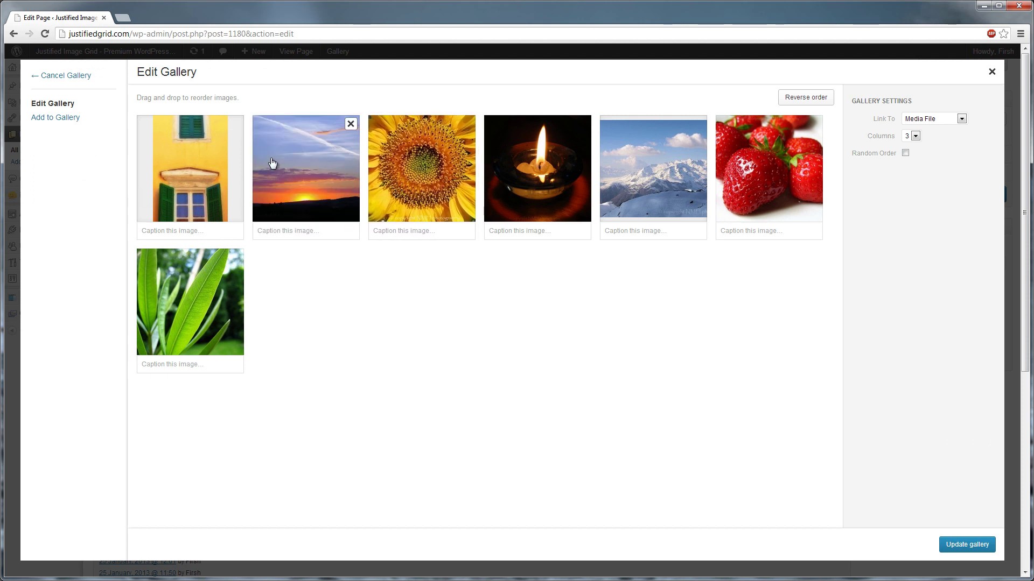
click(235, 124)
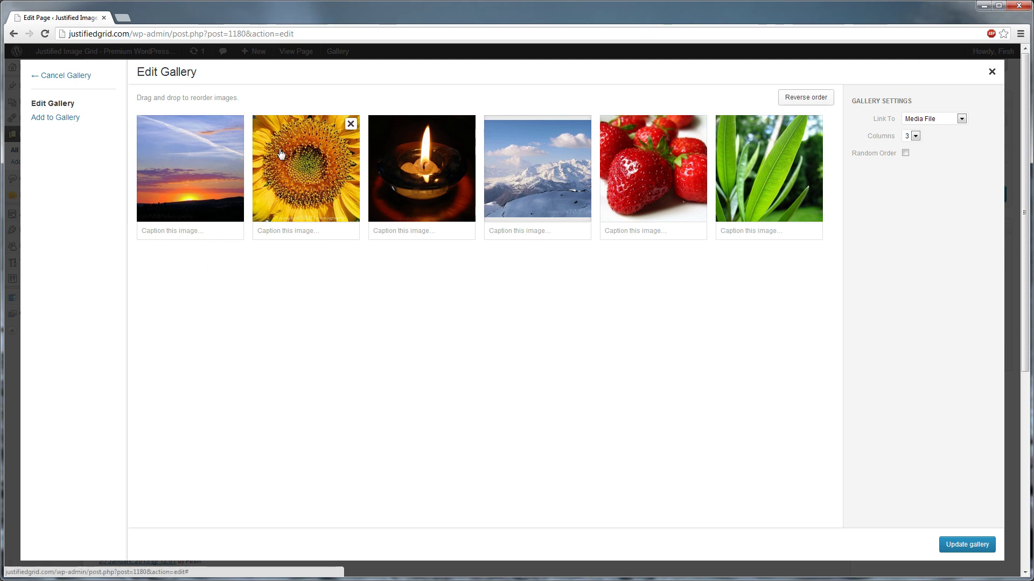
click(959, 541)
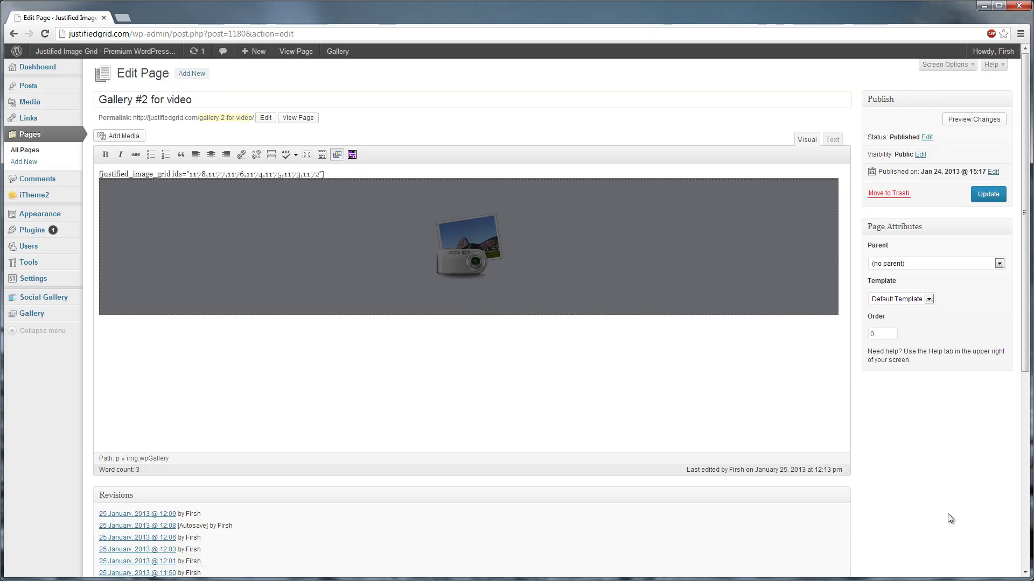
Step: Copy the gallery's ids 1176,1177,1174,1175,1173,1172 over the justified_image_grid ids and update the page
click(831, 141)
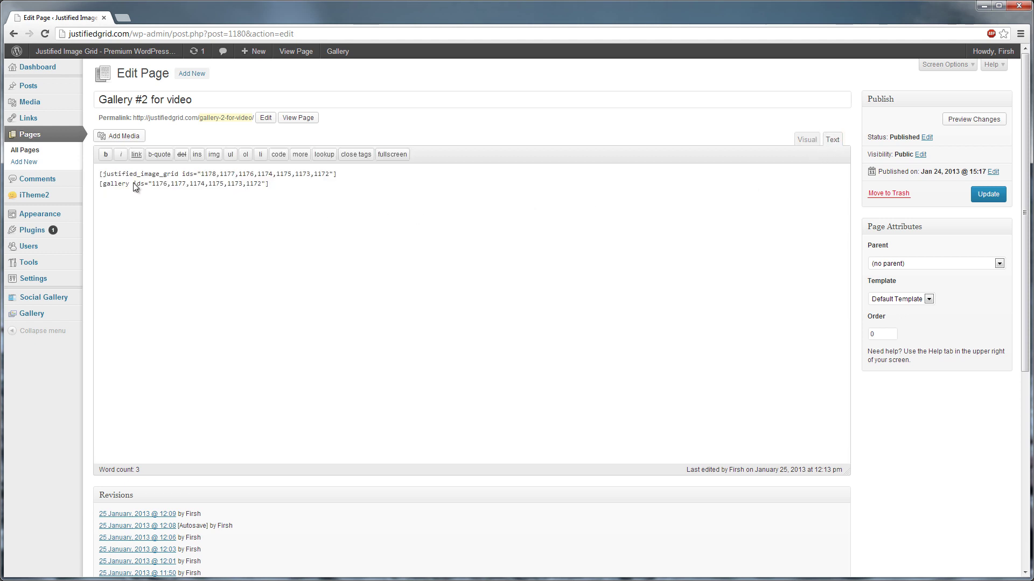
drag(134, 182, 260, 182)
right_click(259, 182)
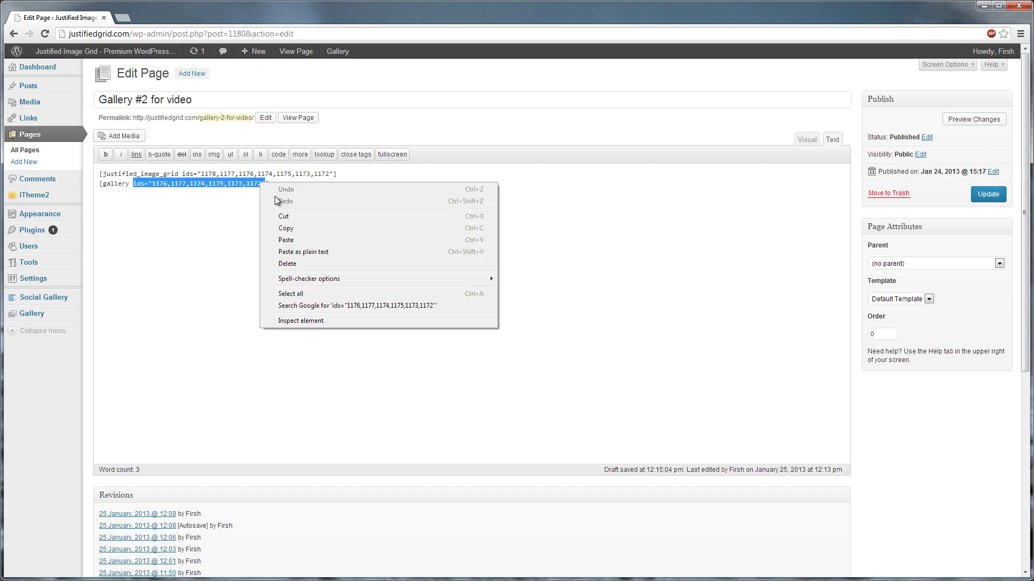
click(283, 224)
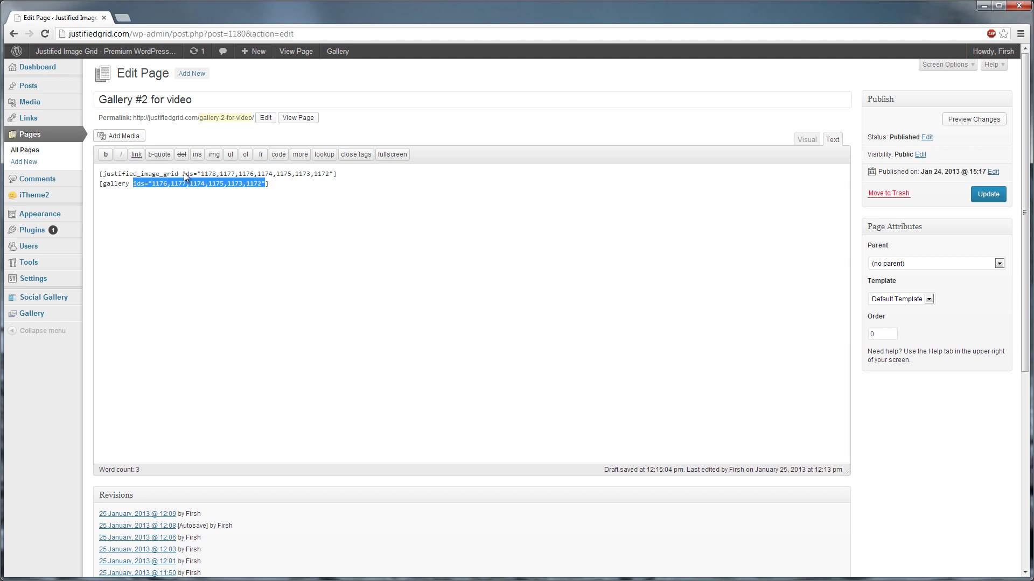
drag(182, 174, 252, 178)
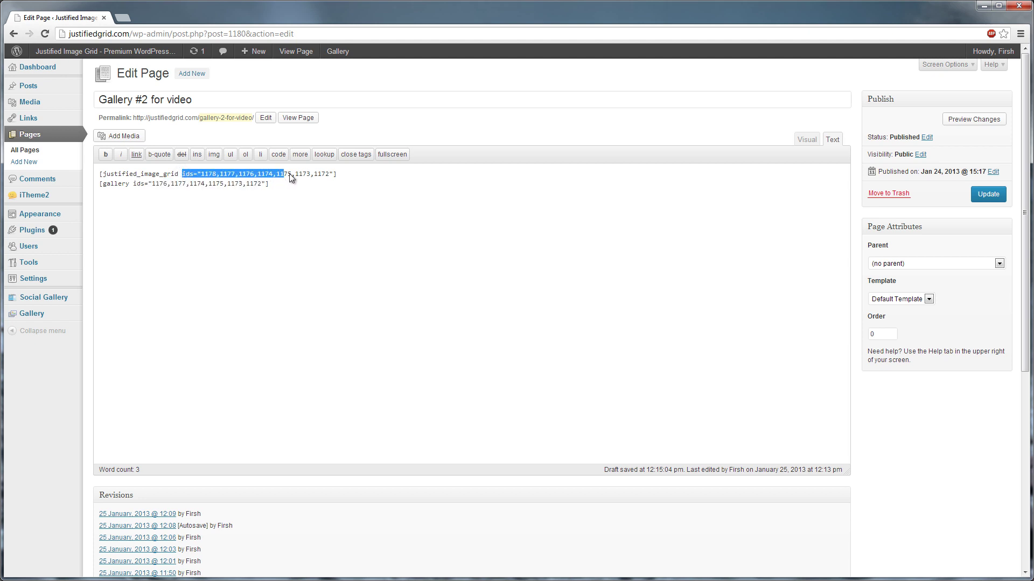
right_click(332, 174)
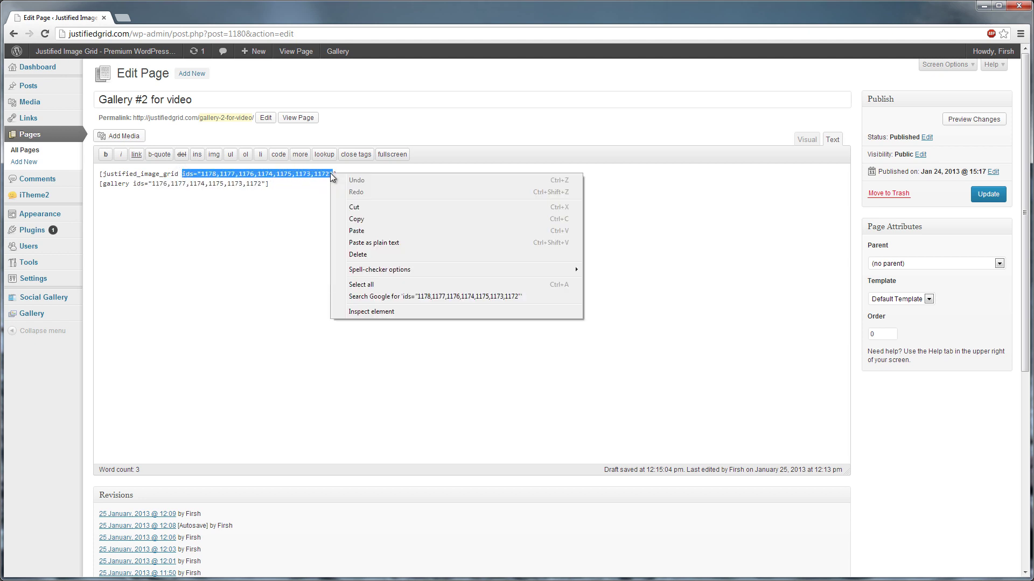
click(359, 228)
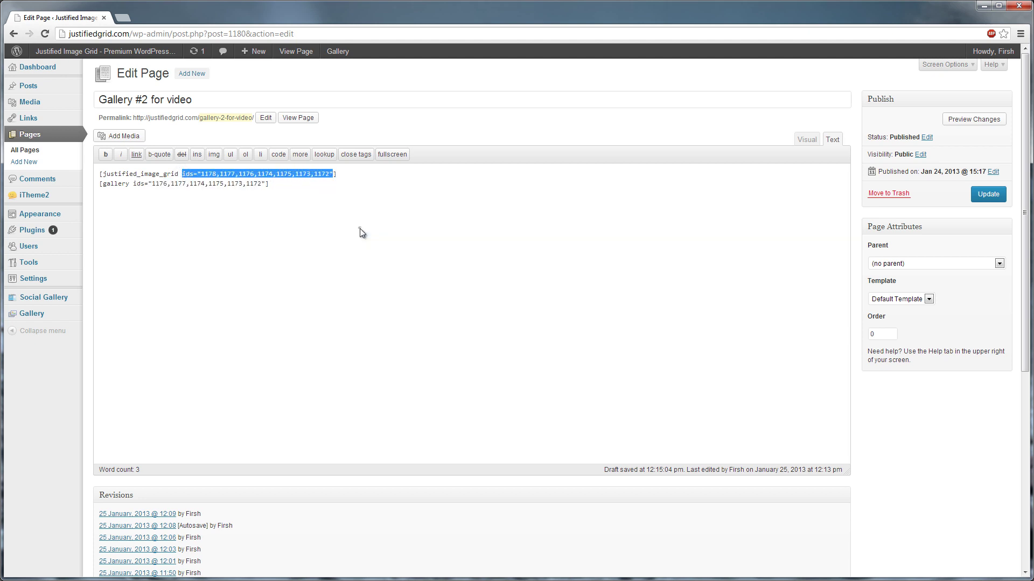
click(981, 198)
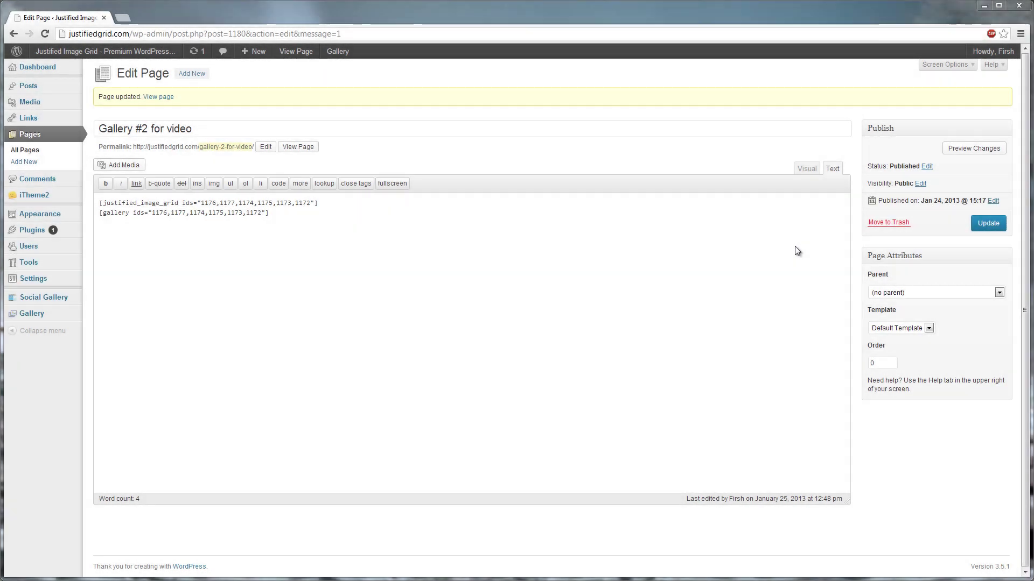
Step: Copy the whole justified_image_grid shortcode line from the Visual editor
click(806, 169)
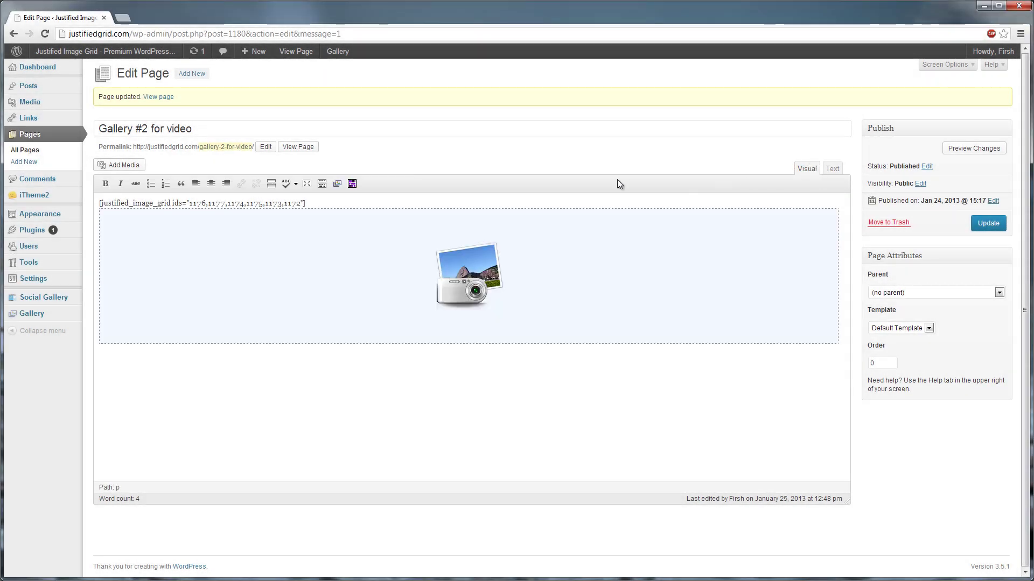
drag(312, 202, 119, 199)
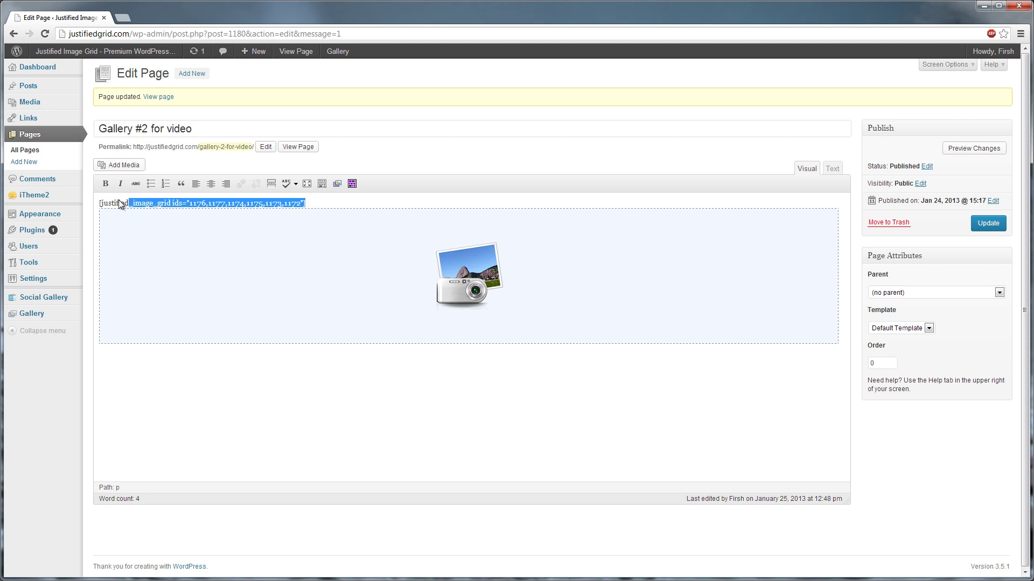
right_click(105, 204)
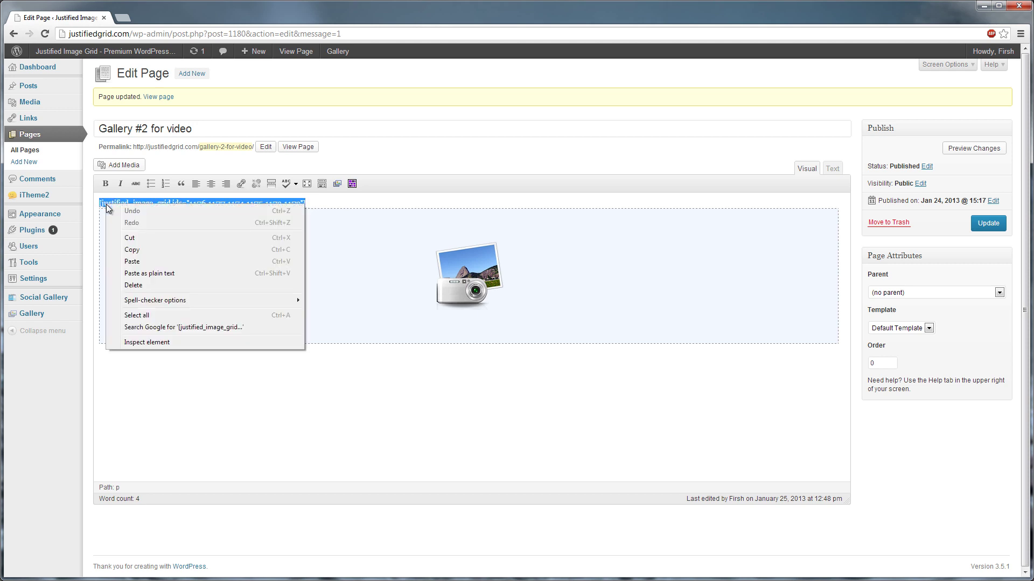
click(140, 253)
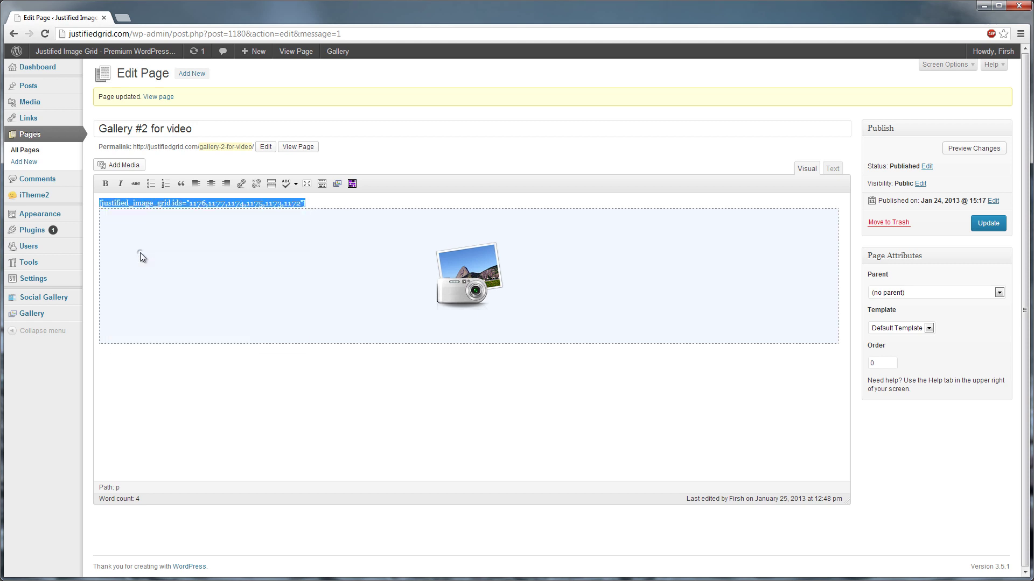
Step: In the JIG shortcode editor, apply Preset 14: Animated border and glow and copy the result
click(352, 184)
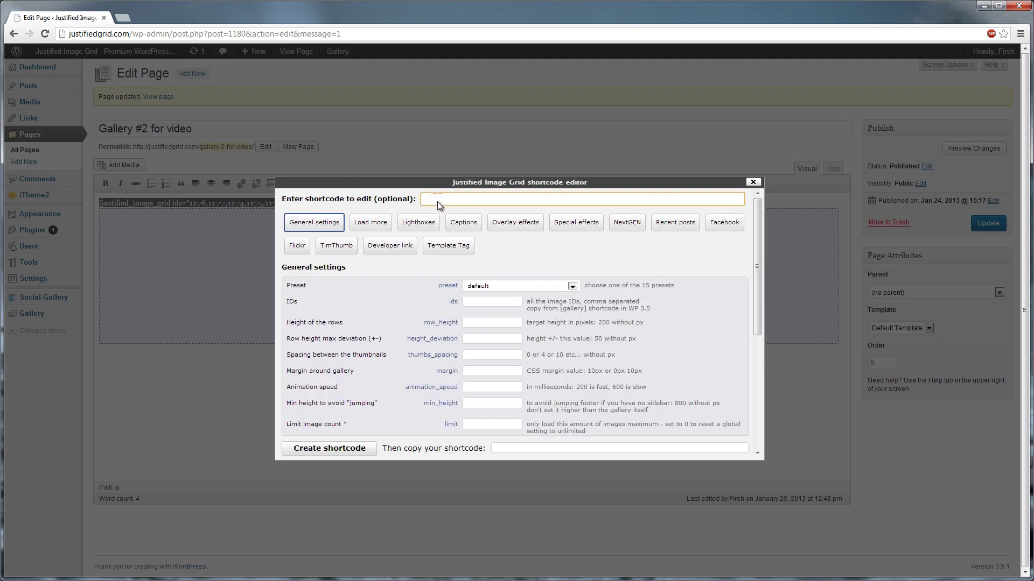
key(ctrl+v)
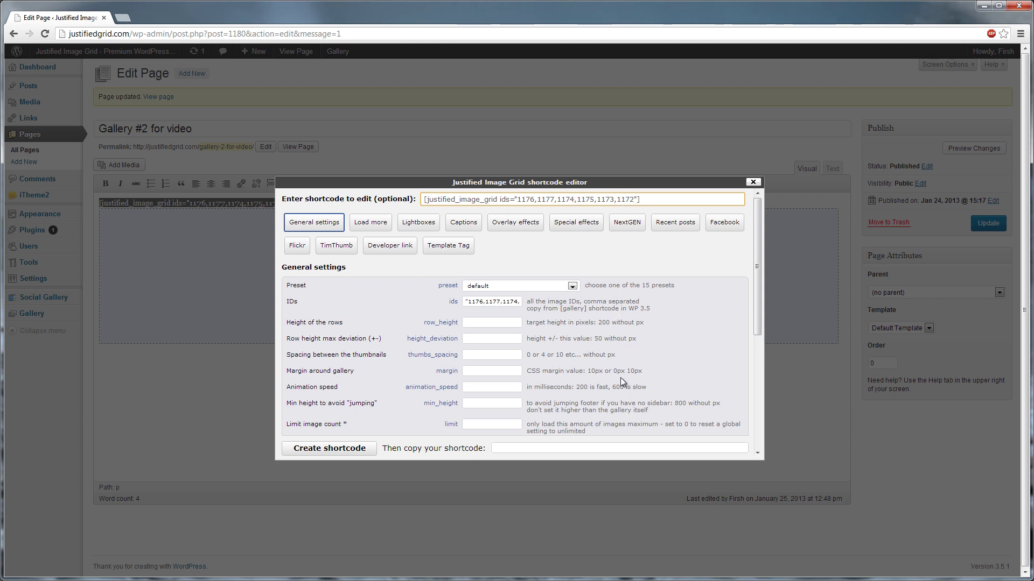
drag(465, 303, 549, 297)
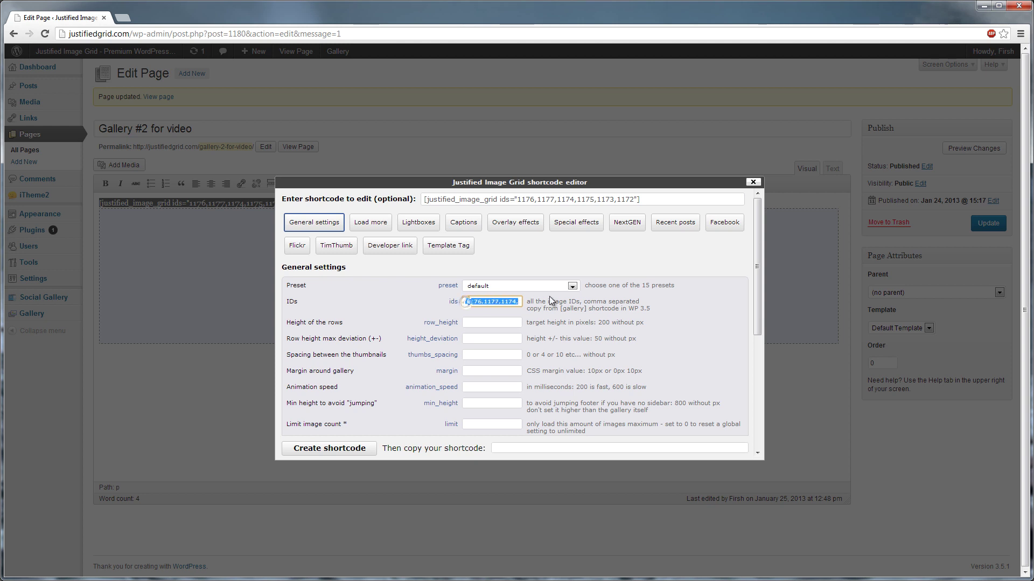
click(573, 307)
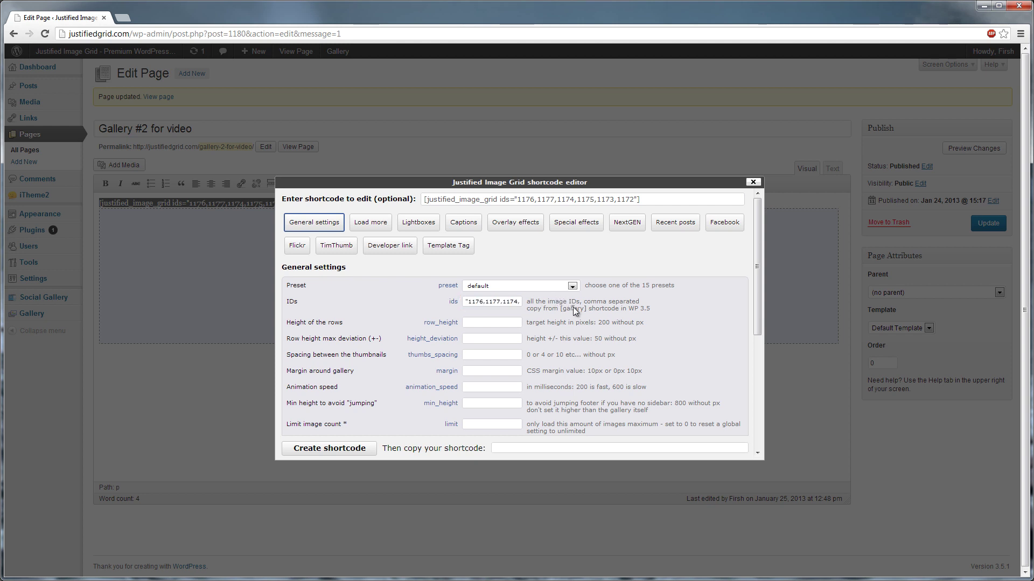
click(530, 288)
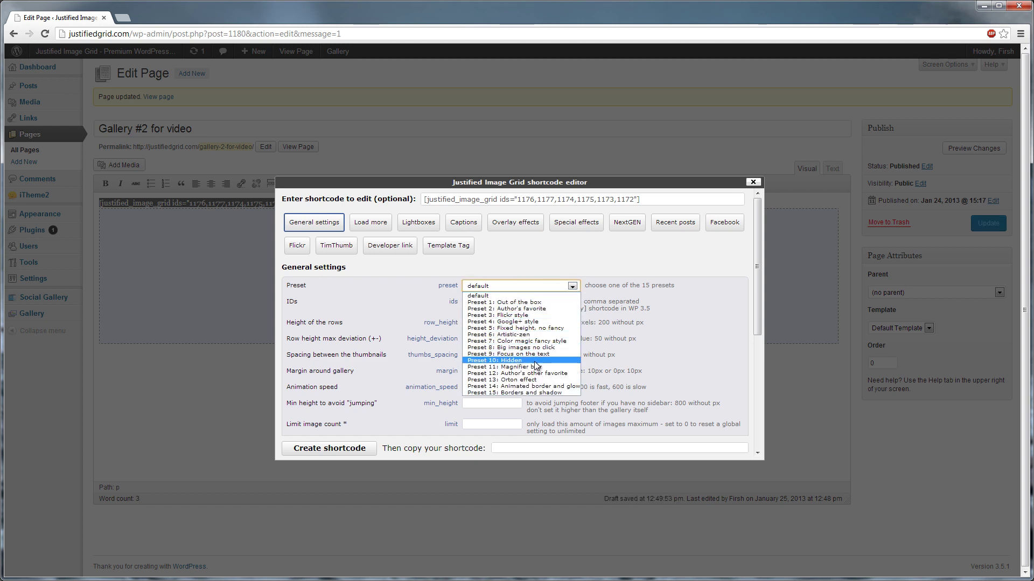
click(536, 386)
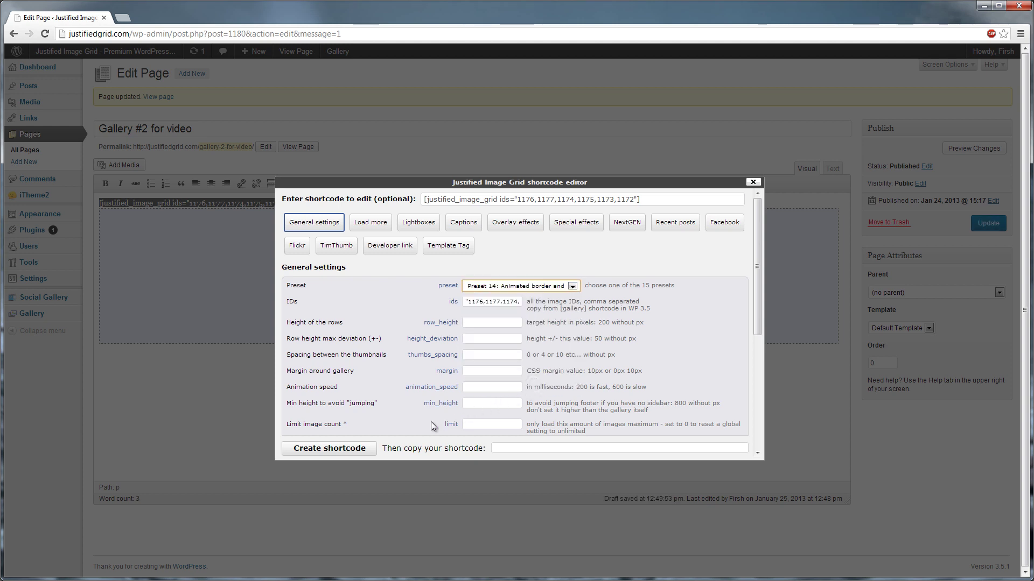
click(372, 450)
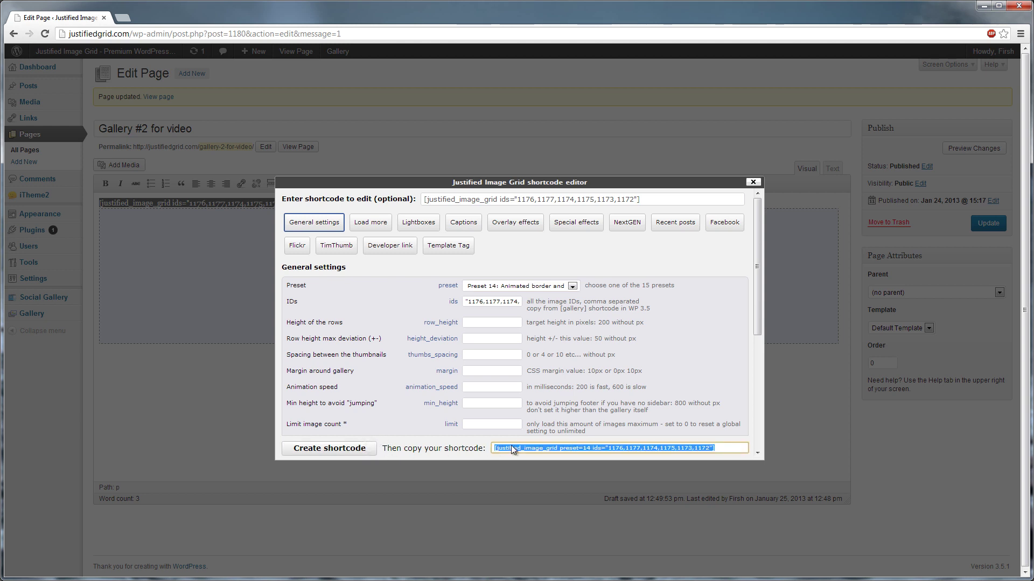
right_click(512, 444)
click(536, 489)
Step: Replace the old grid shortcode with the preset=14 version, update, and view the page
click(244, 200)
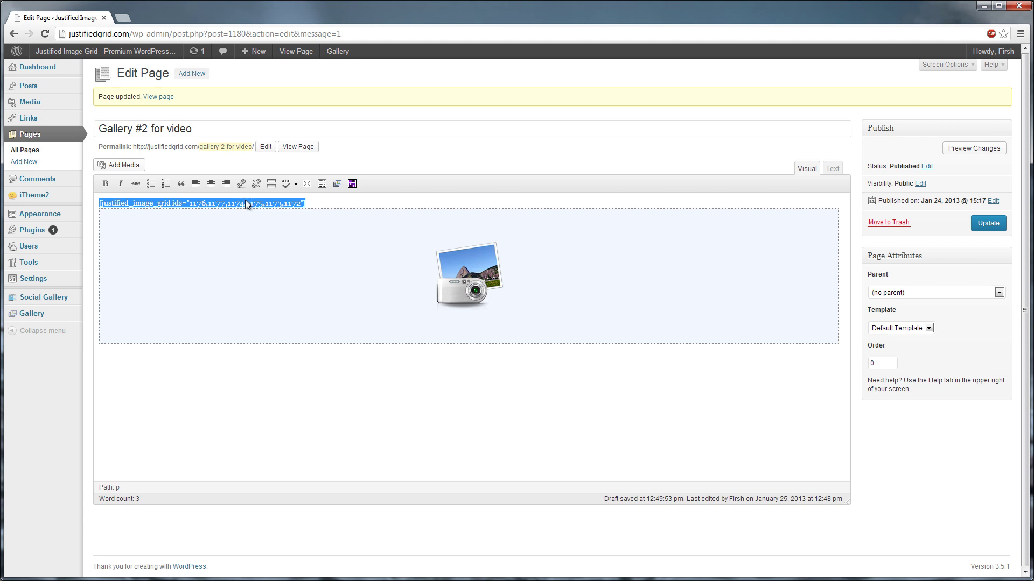
right_click(244, 200)
click(271, 258)
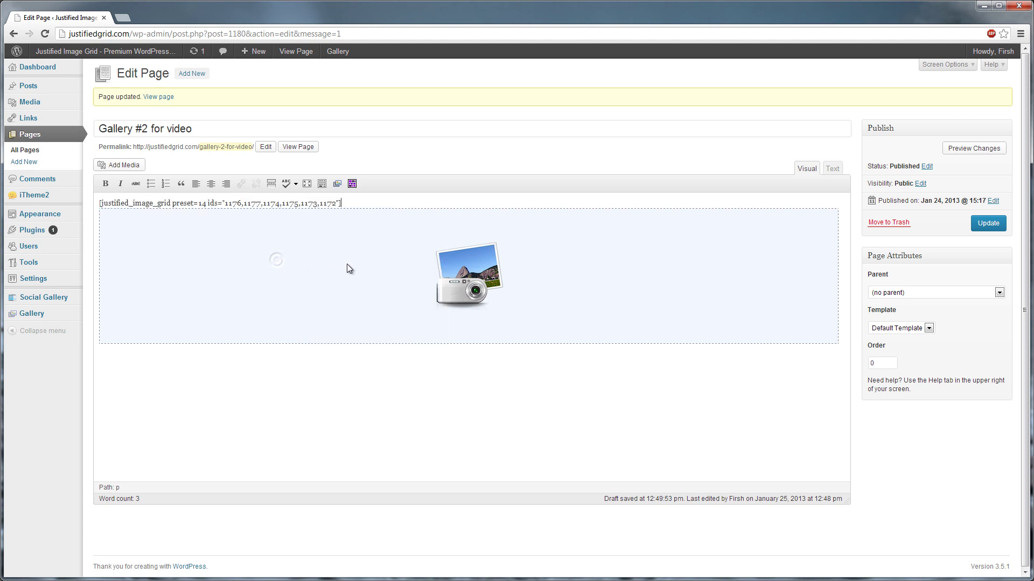
click(993, 224)
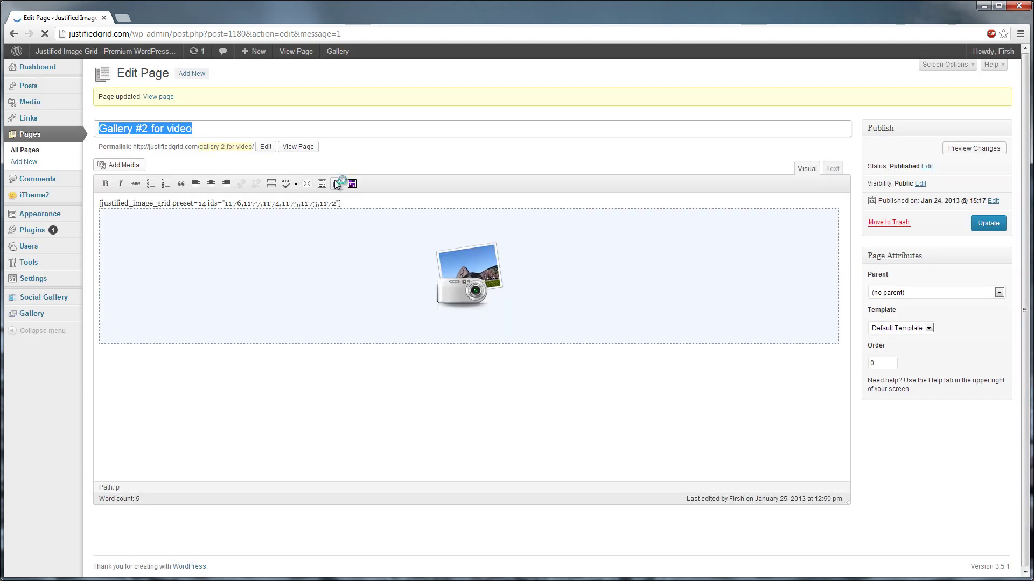
click(297, 147)
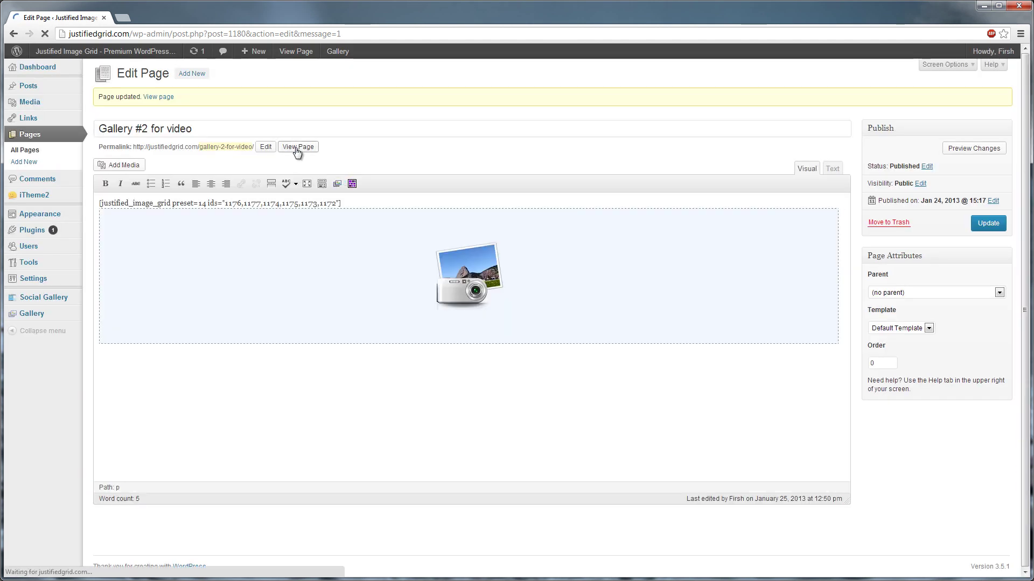